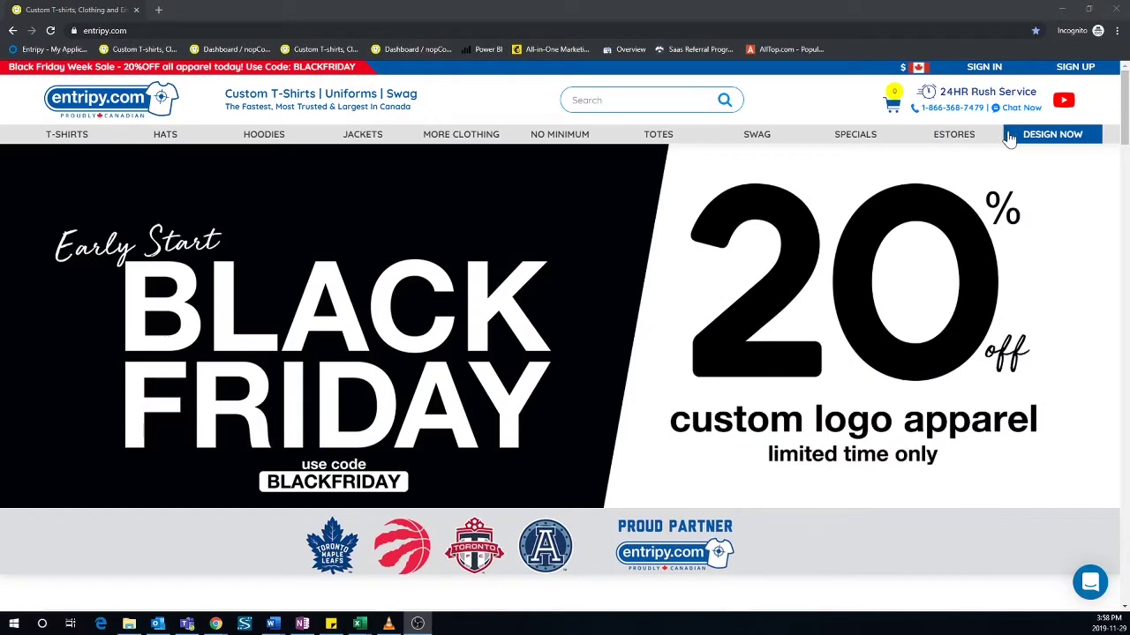
Launch the Design Studio from DESIGN NOW, loading the white ATC Everyday Cotton Tee
click(1051, 144)
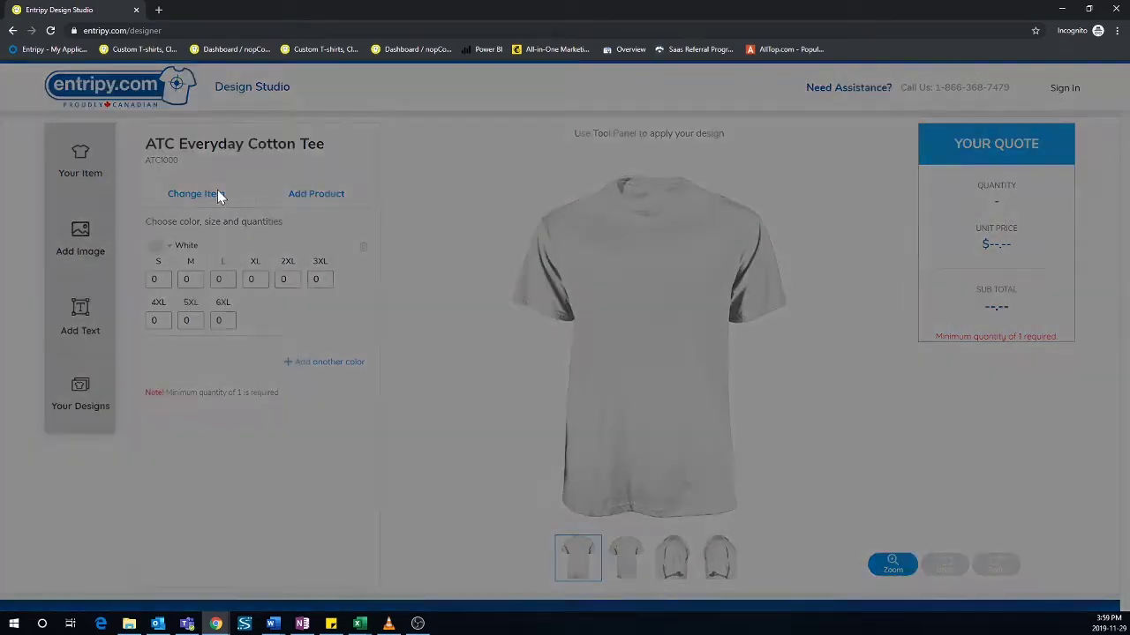
Browse the product catalog, previewing the ATC Everyday Fleece Crewneck Sweatshirt under Sweatshirts & Hoodies
click(218, 192)
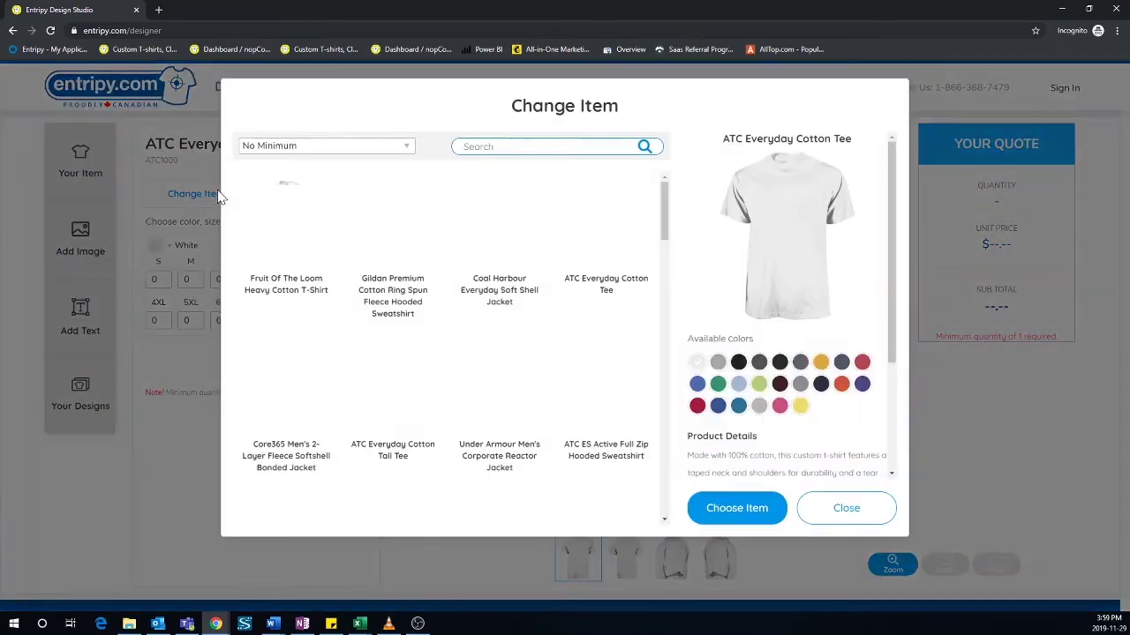
scroll(676, 216, down, 3)
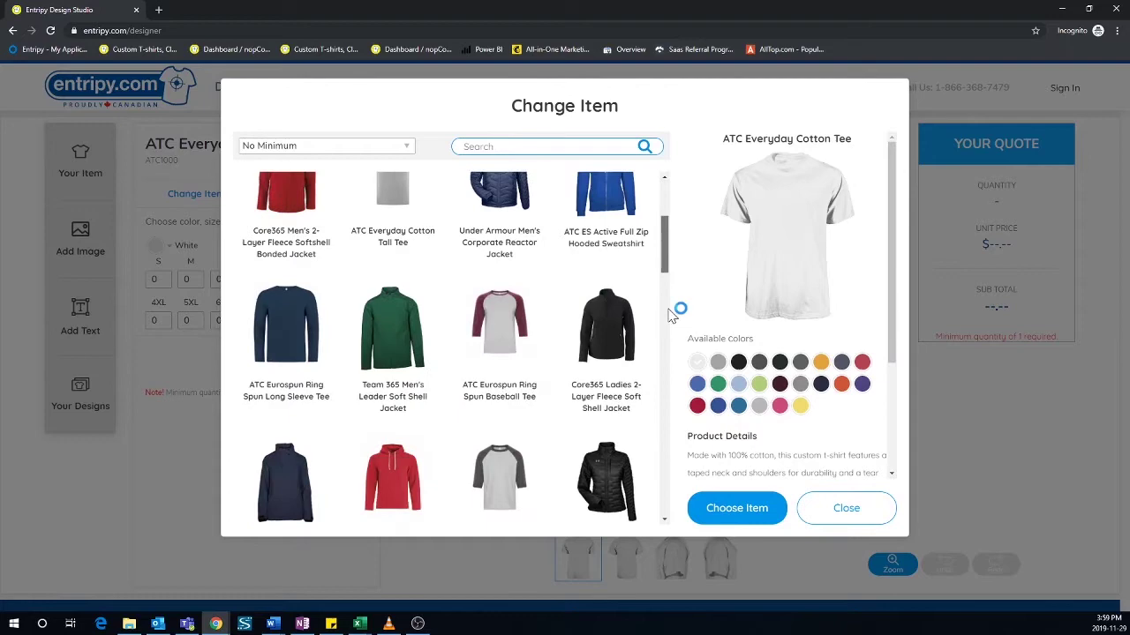
scroll(672, 316, down, 5)
scroll(676, 365, up, 2)
scroll(677, 353, up, 3)
scroll(676, 335, up, 3)
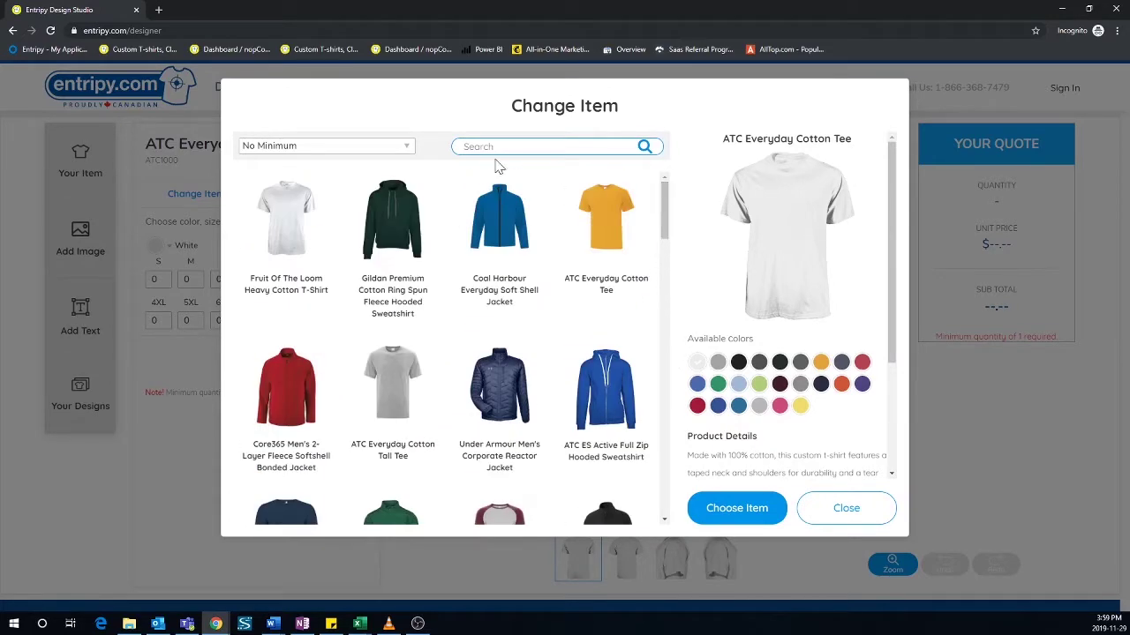
click(397, 148)
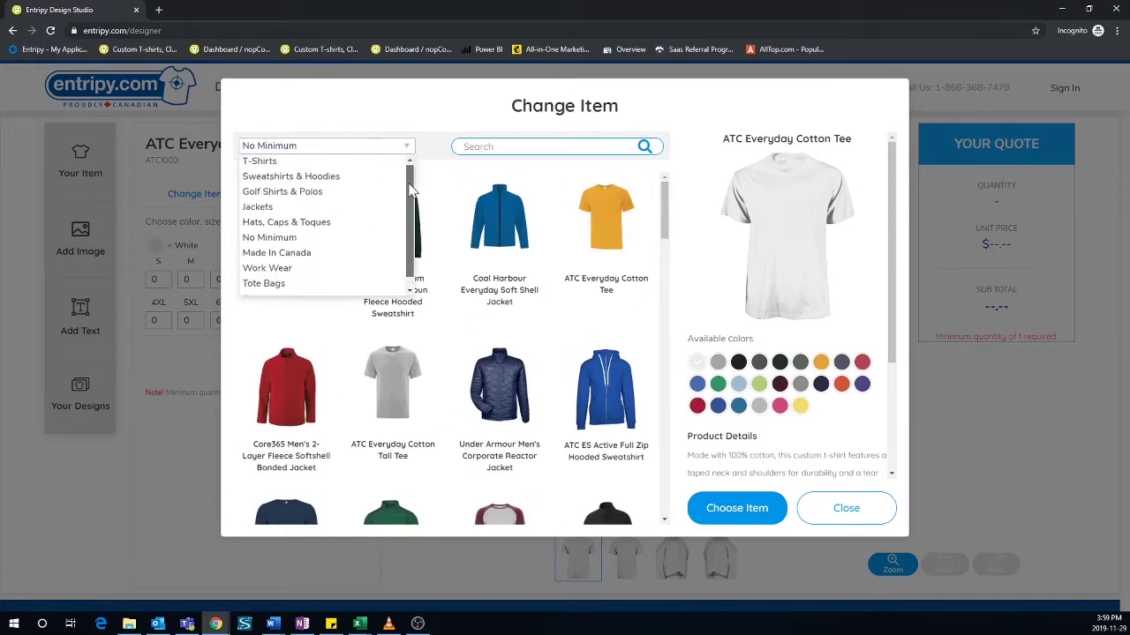
scroll(409, 191, down, 1)
scroll(412, 229, up, 1)
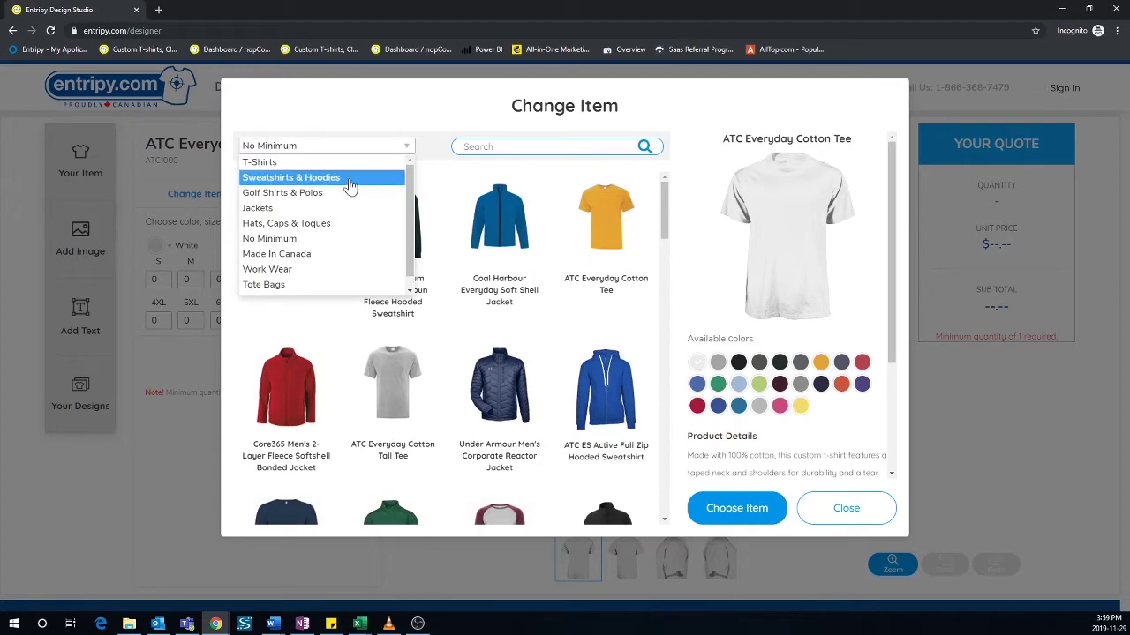
click(349, 180)
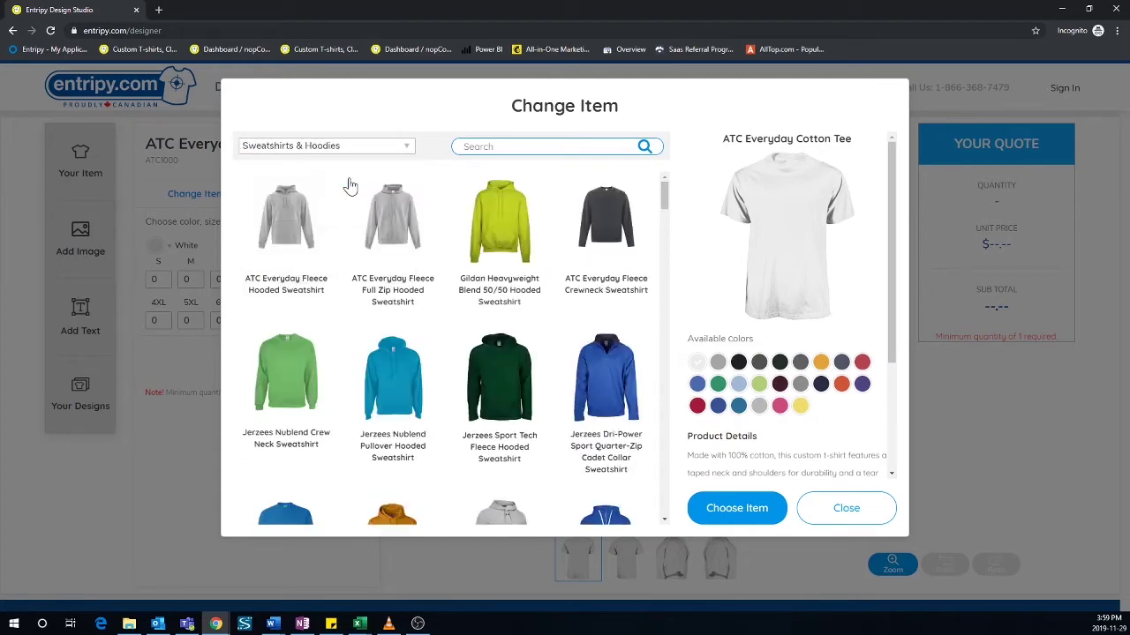
click(604, 225)
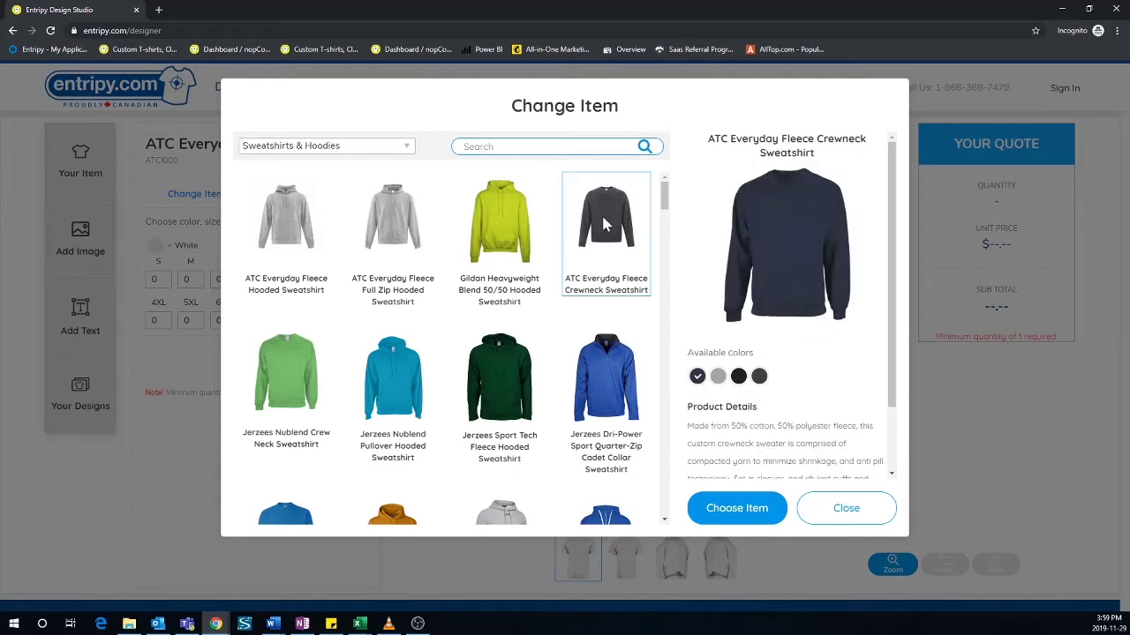
Choose the ATC Everyday Cotton Tee from T-Shirts in Kelly green as the item
click(399, 148)
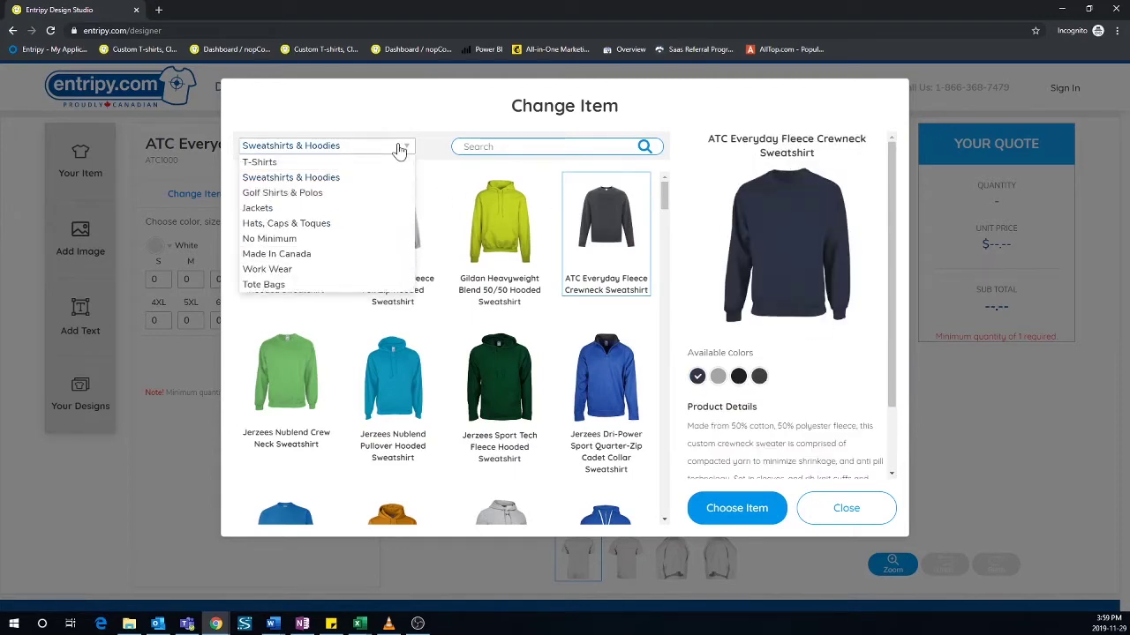
click(281, 165)
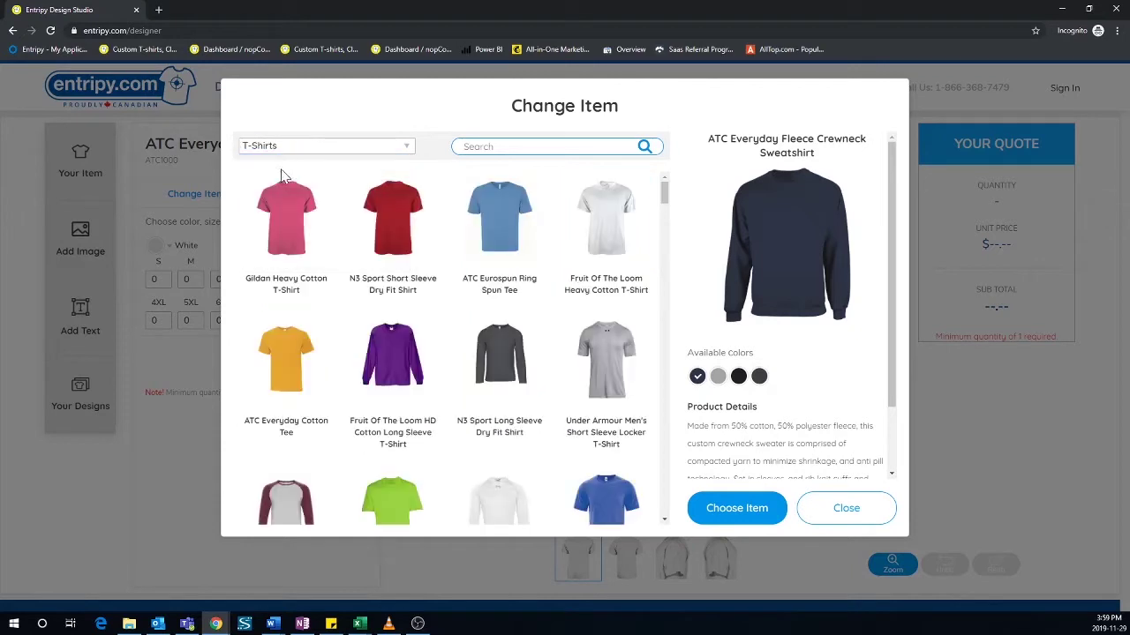
click(285, 346)
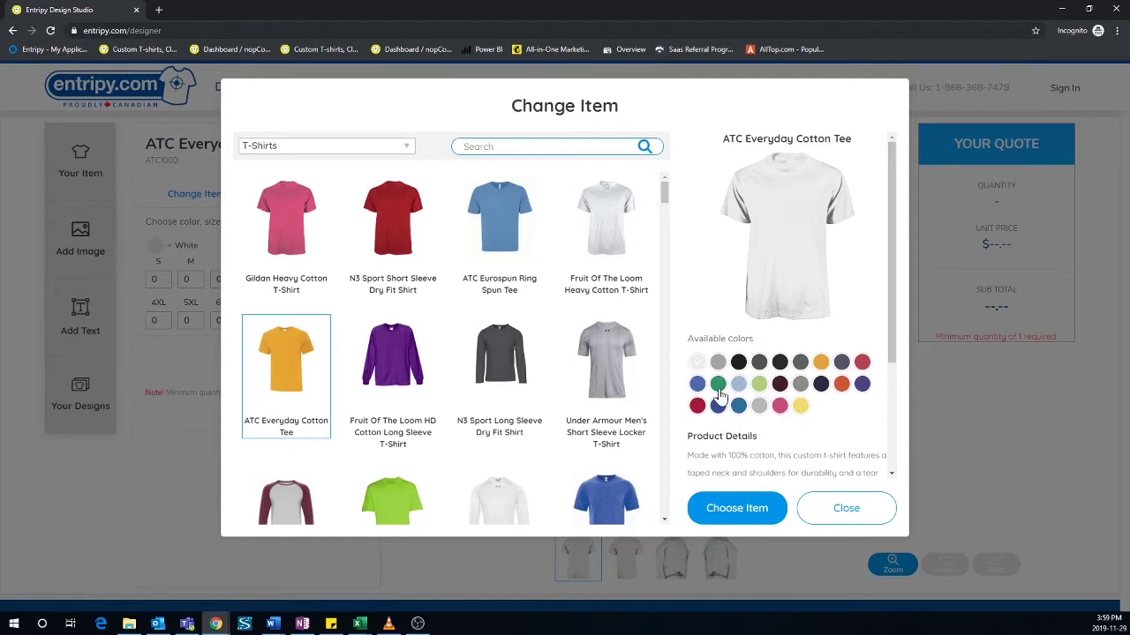
click(719, 385)
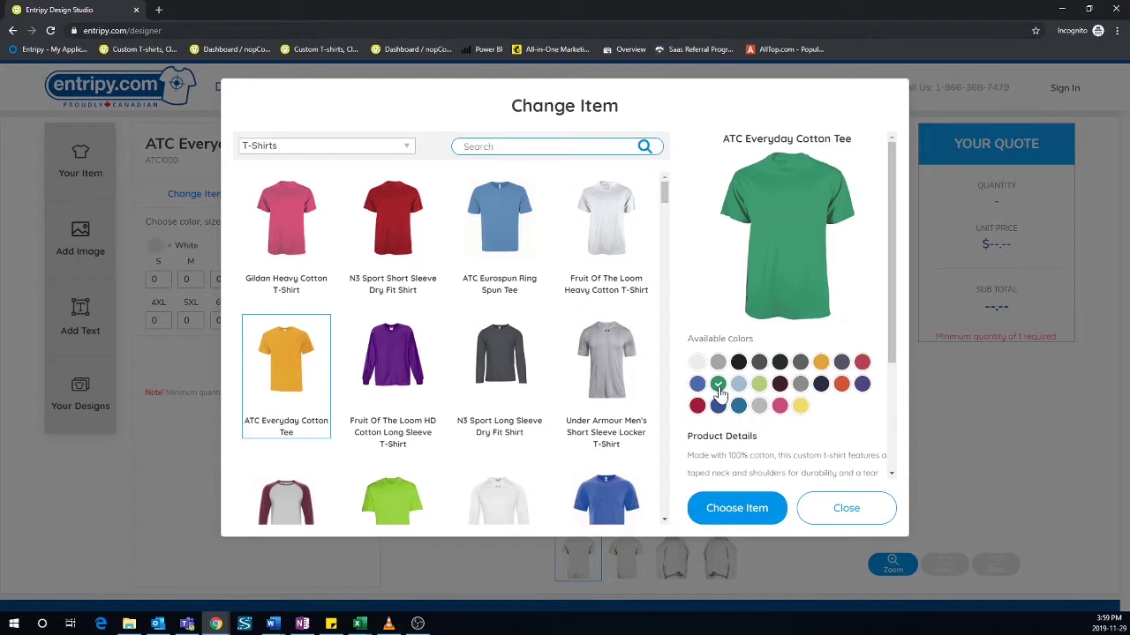
click(752, 509)
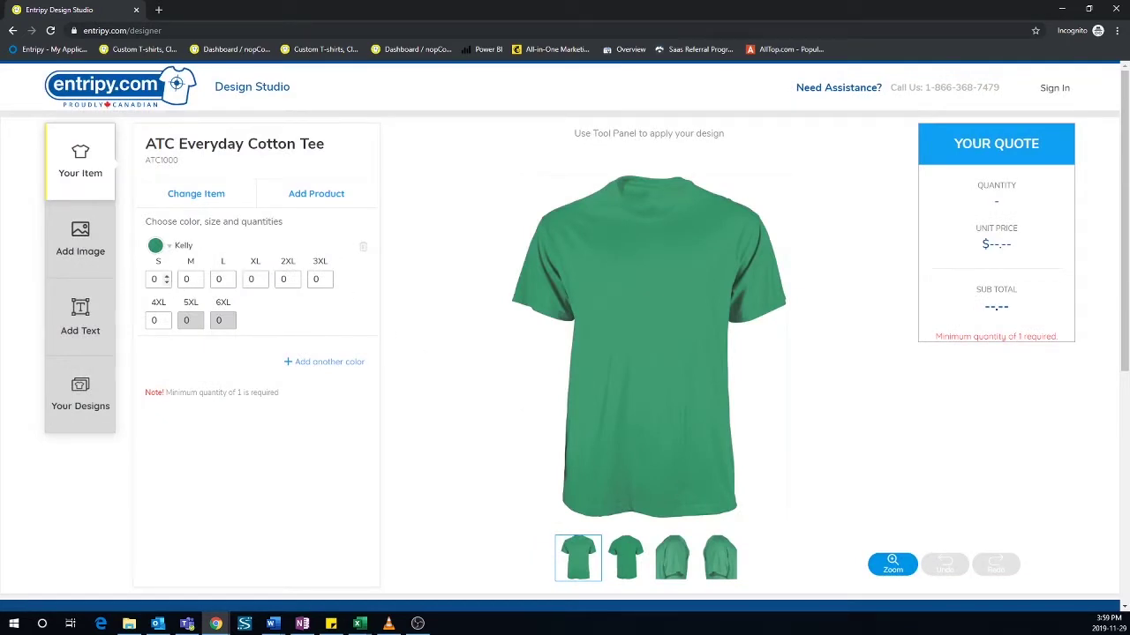
Order 2 S, 1 L, 1 XL and 2 2XL tees, a $113.68 subtotal
click(166, 277)
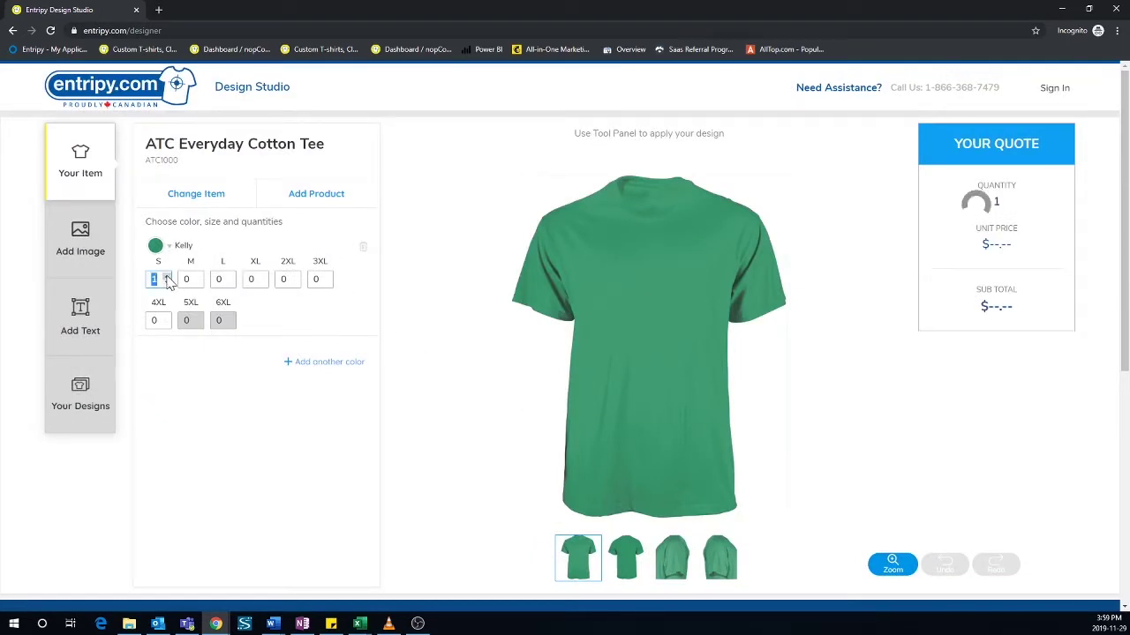
click(232, 277)
click(263, 277)
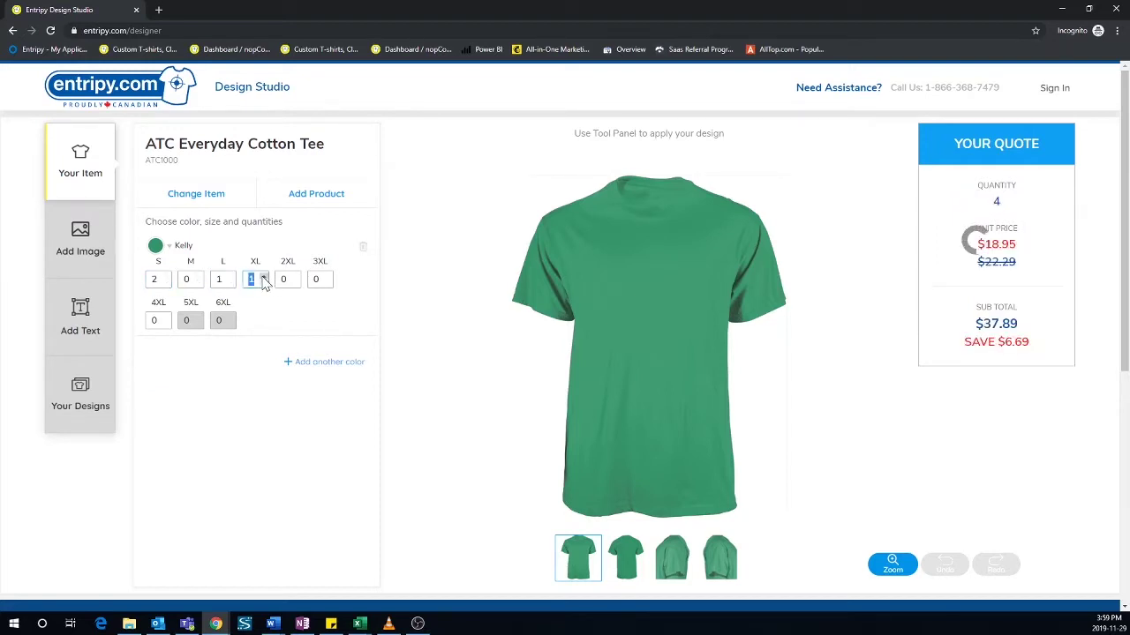
click(296, 277)
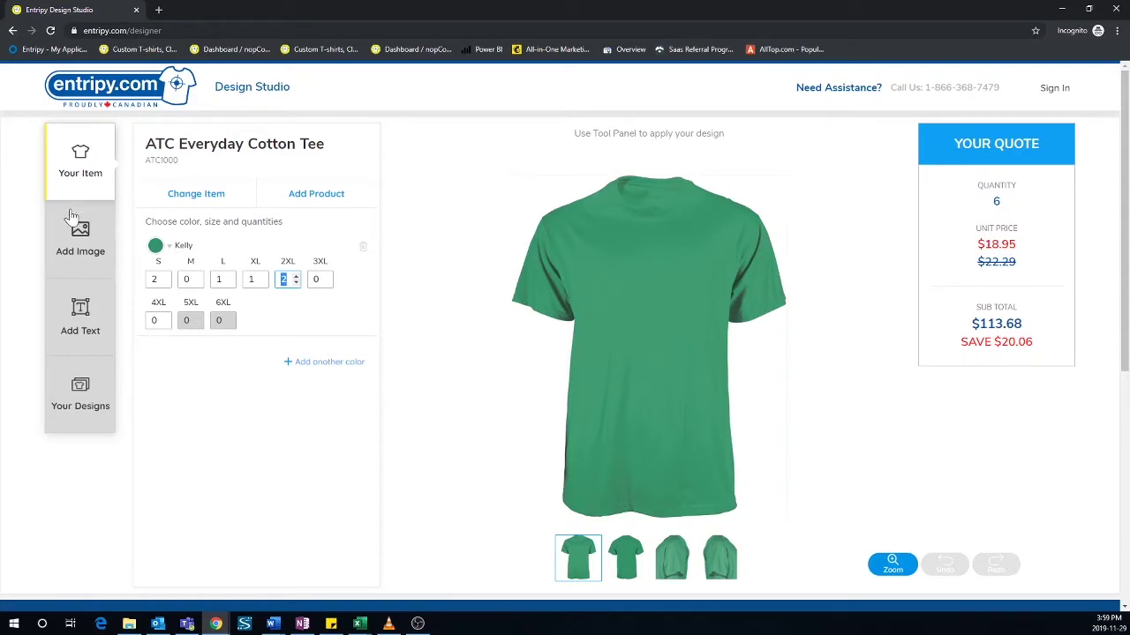
Bring up the Add Image options after a brief look at the text options
click(75, 250)
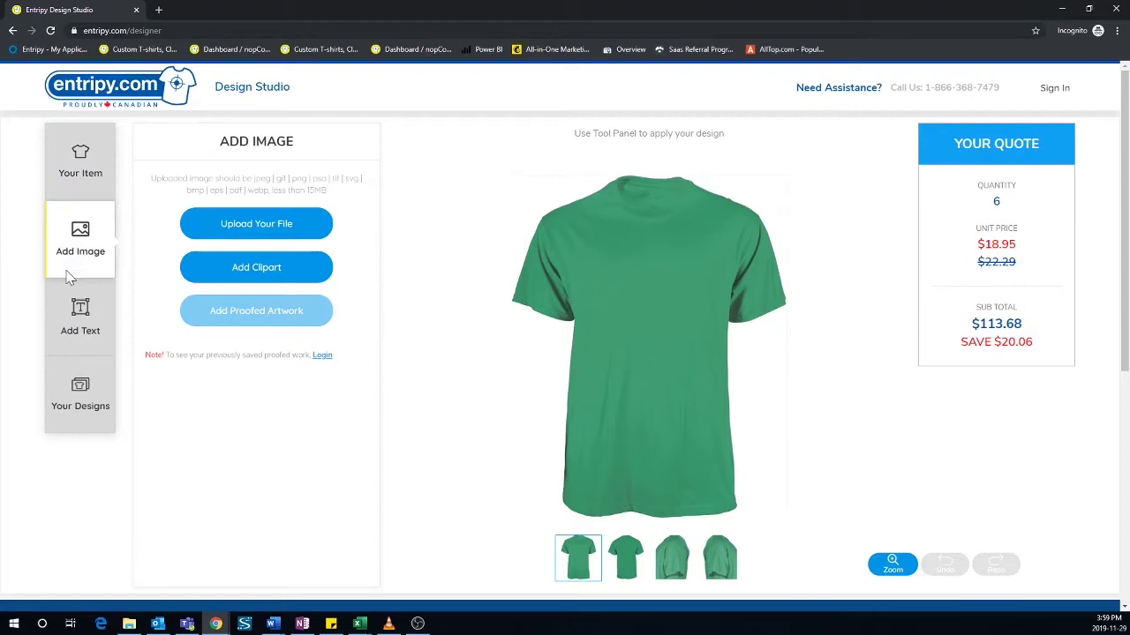
click(69, 325)
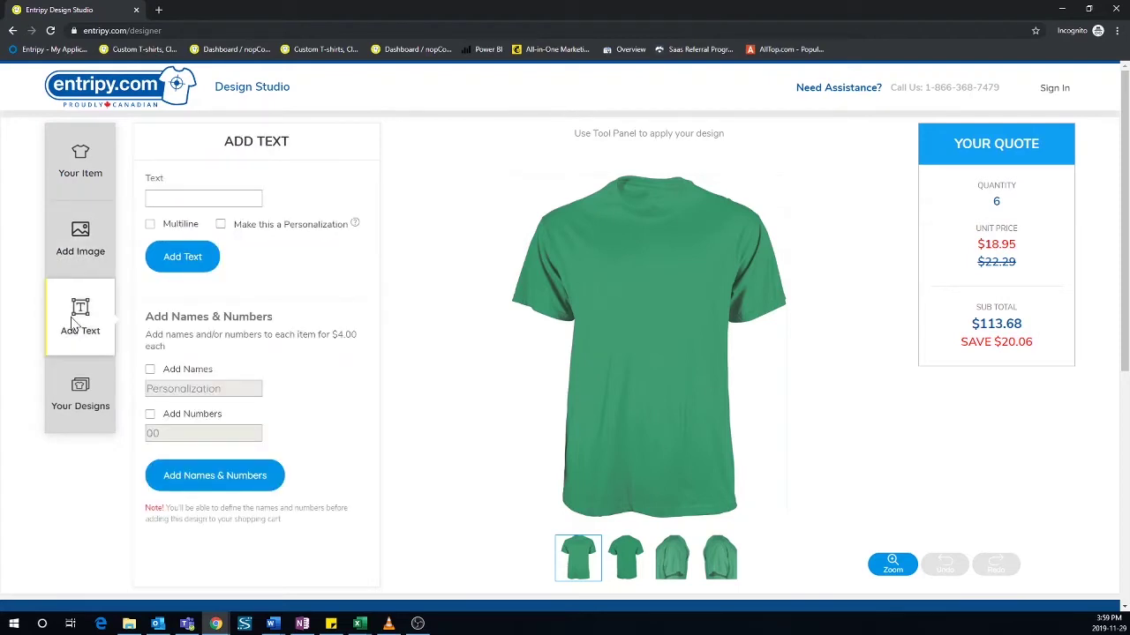
click(91, 251)
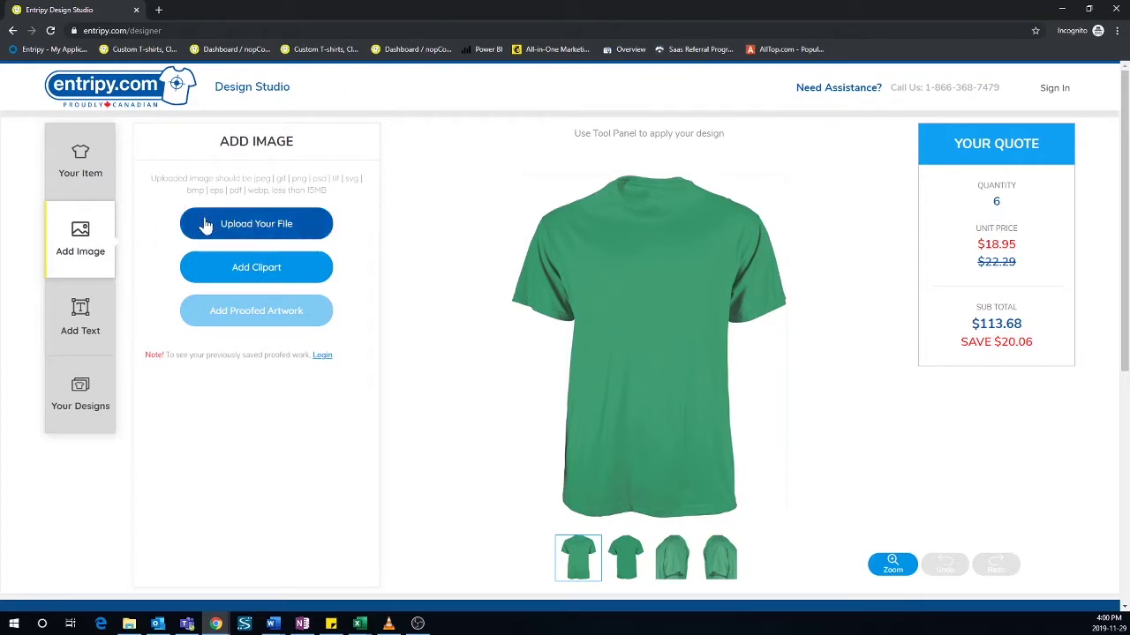
Open the clipart library and browse the Christmas > Presents category
click(246, 269)
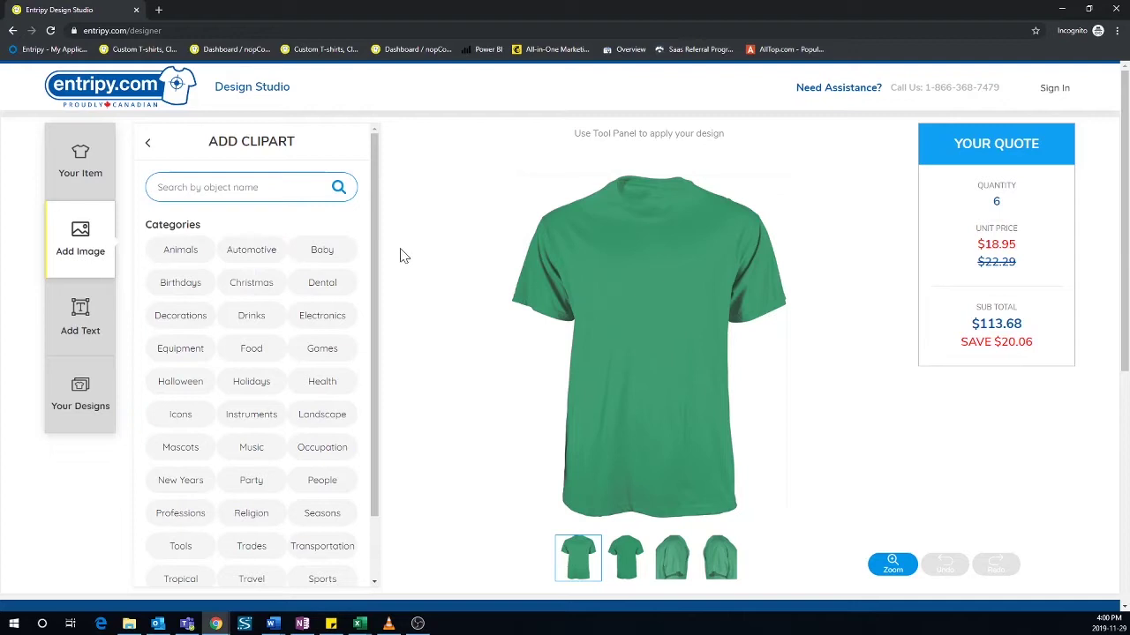
mouse_move(373, 253)
mouse_down()
mouse_move(370, 316)
mouse_move(362, 227)
mouse_up()
click(268, 292)
click(184, 261)
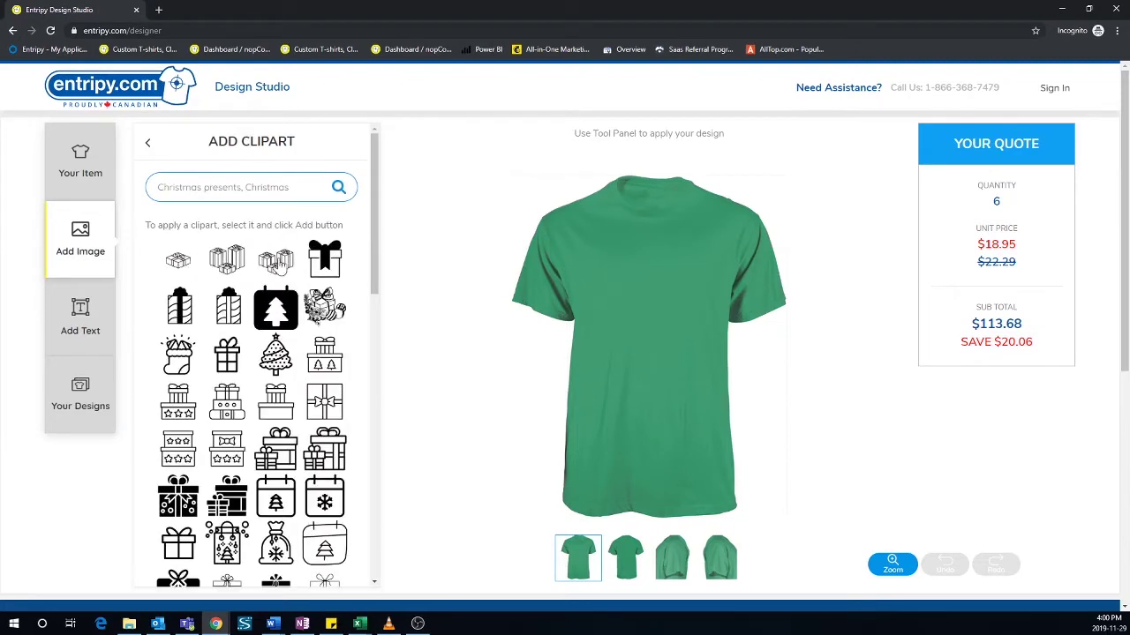
mouse_move(374, 227)
mouse_down()
mouse_move(384, 311)
mouse_move(379, 229)
mouse_up()
Search clipart for 'stocking' and pick the black star stocking
drag(296, 188, 175, 187)
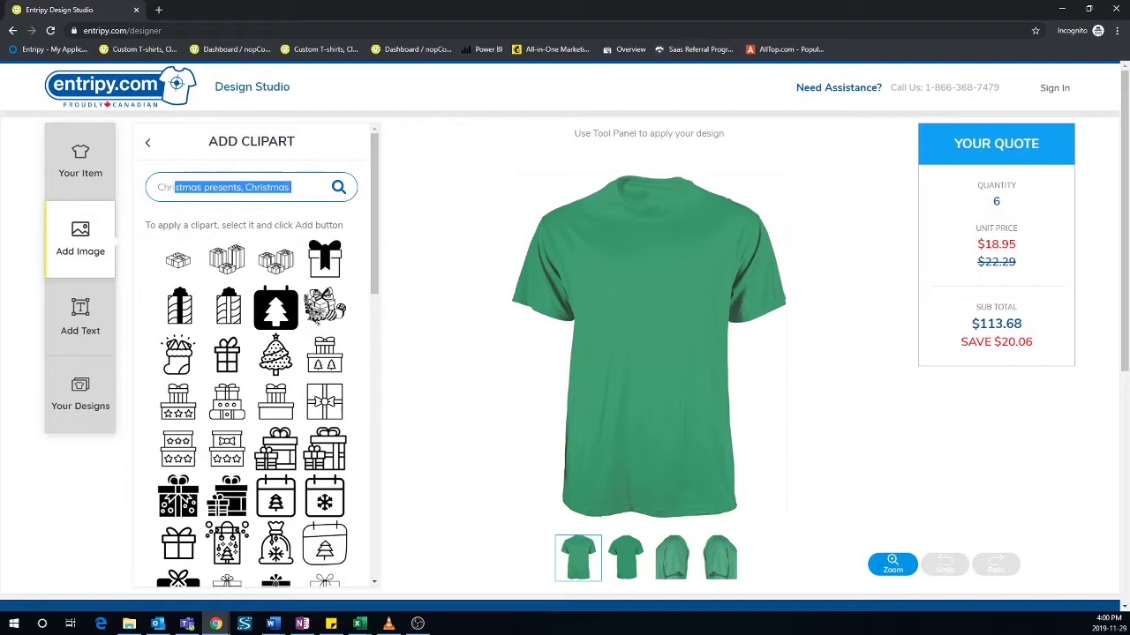
text(stocking)
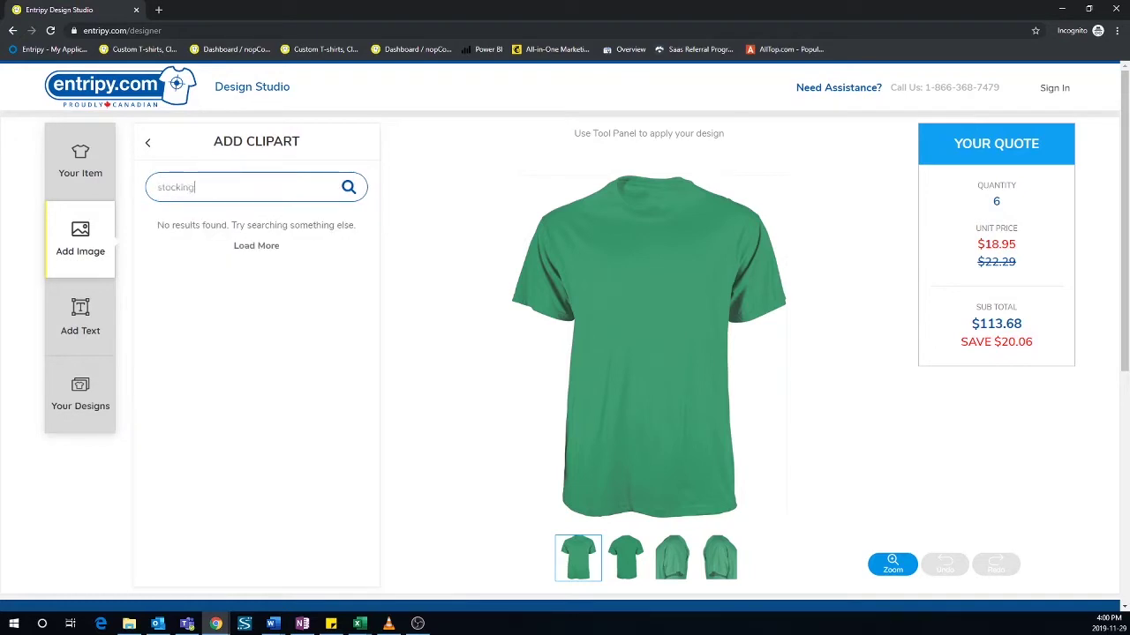
key(Return)
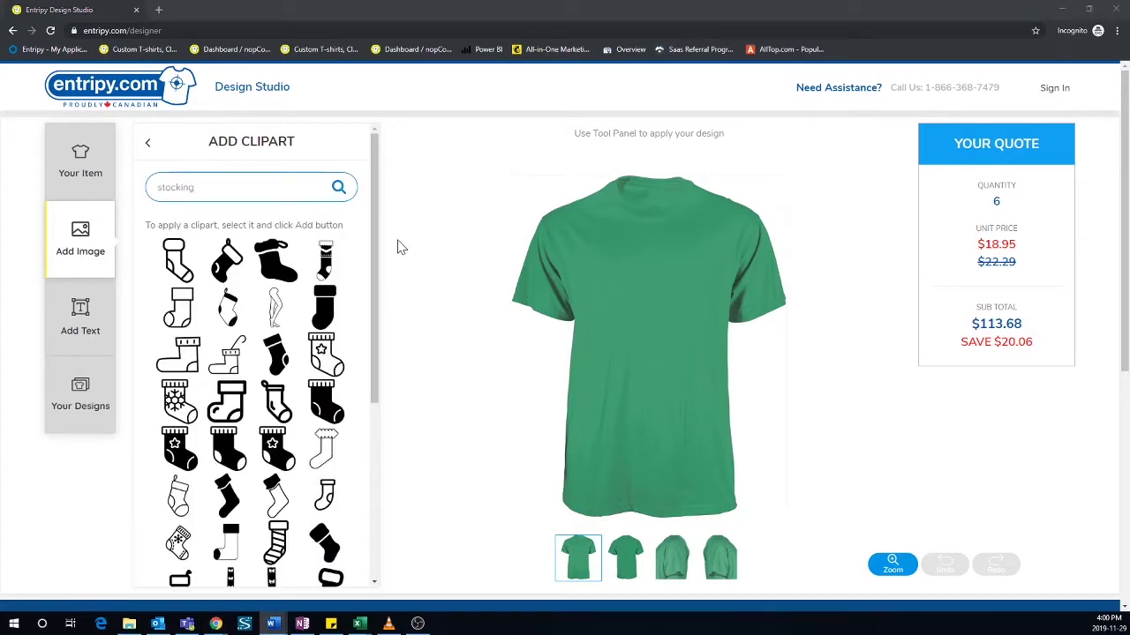
mouse_move(375, 245)
mouse_down()
mouse_move(369, 424)
mouse_move(378, 242)
mouse_up()
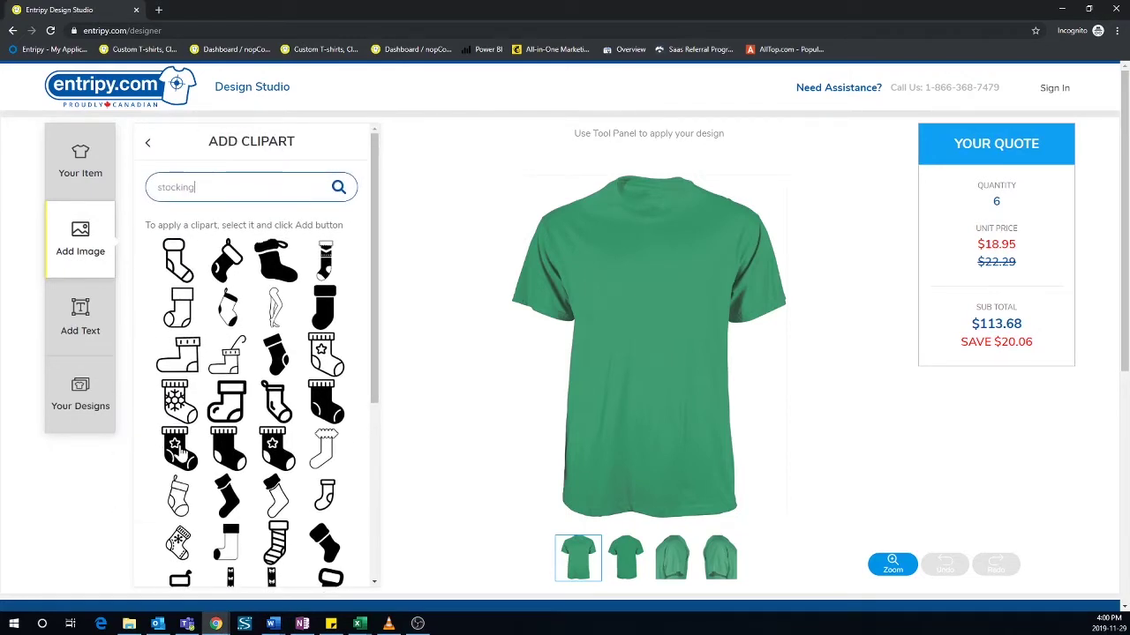
click(180, 451)
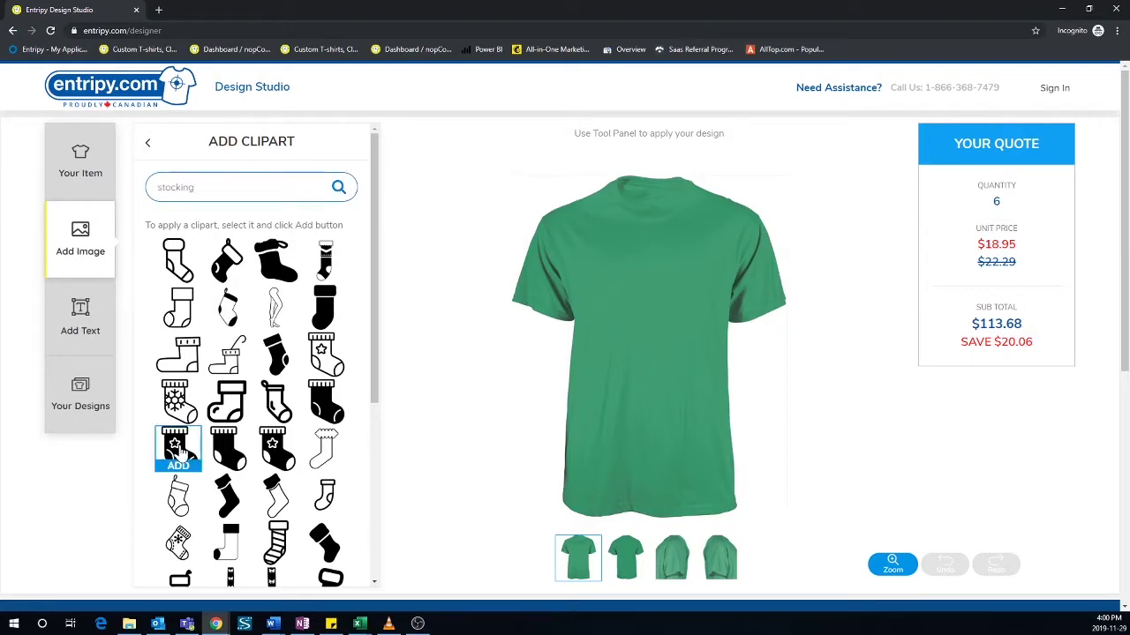
Place the star stocking on the chest, enlarge it, shift it slightly right, and select it
click(179, 464)
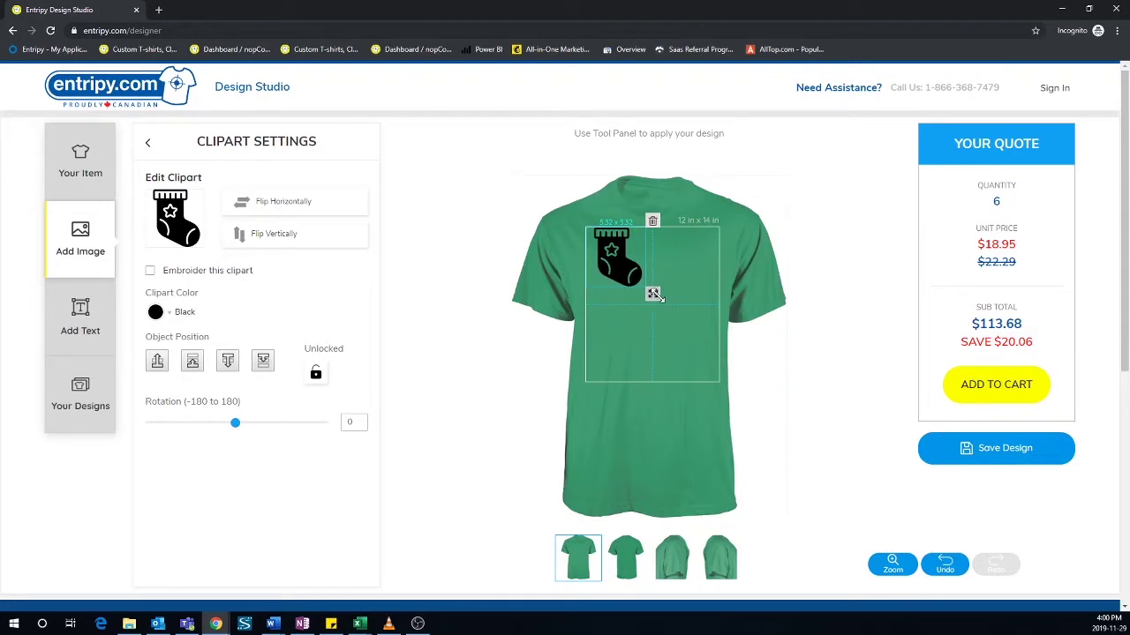
mouse_move(653, 294)
mouse_down()
mouse_move(696, 338)
mouse_move(649, 305)
mouse_move(677, 330)
mouse_up()
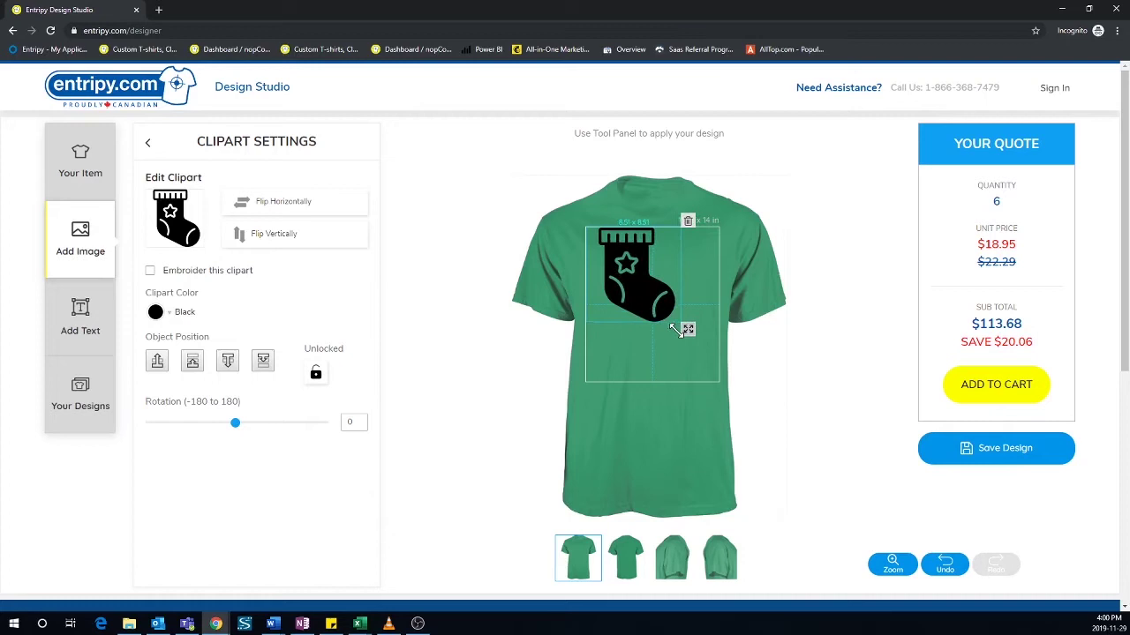
click(678, 337)
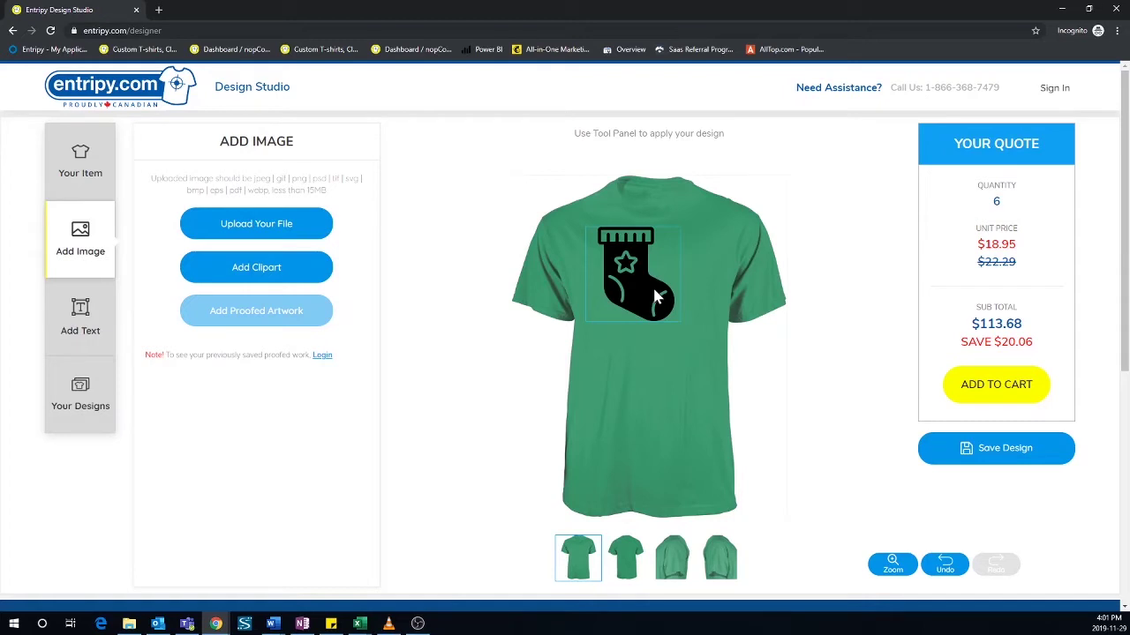
drag(655, 297, 677, 305)
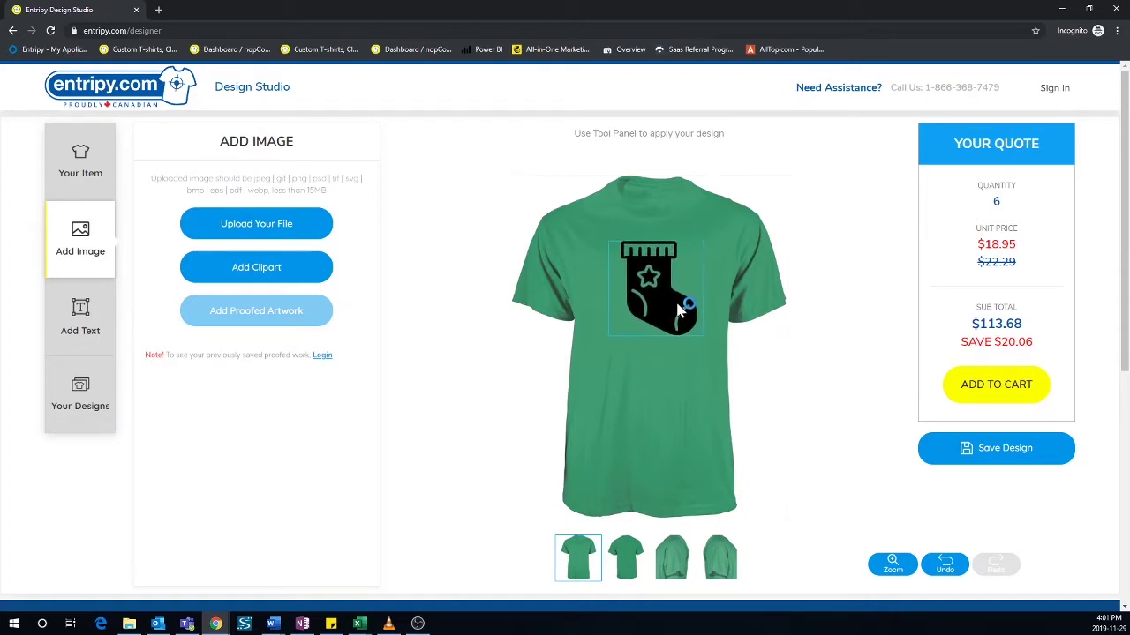
click(679, 310)
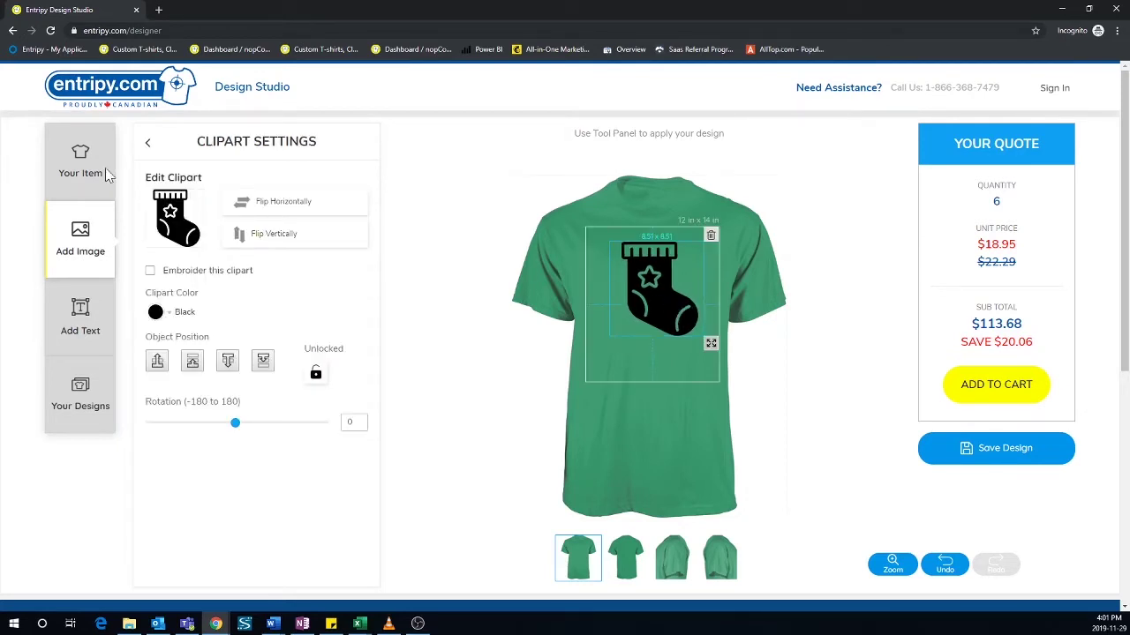
Make the stocking Scarlet, flip it horizontally, rotate it 15 degrees, and nudge it down-left
click(157, 314)
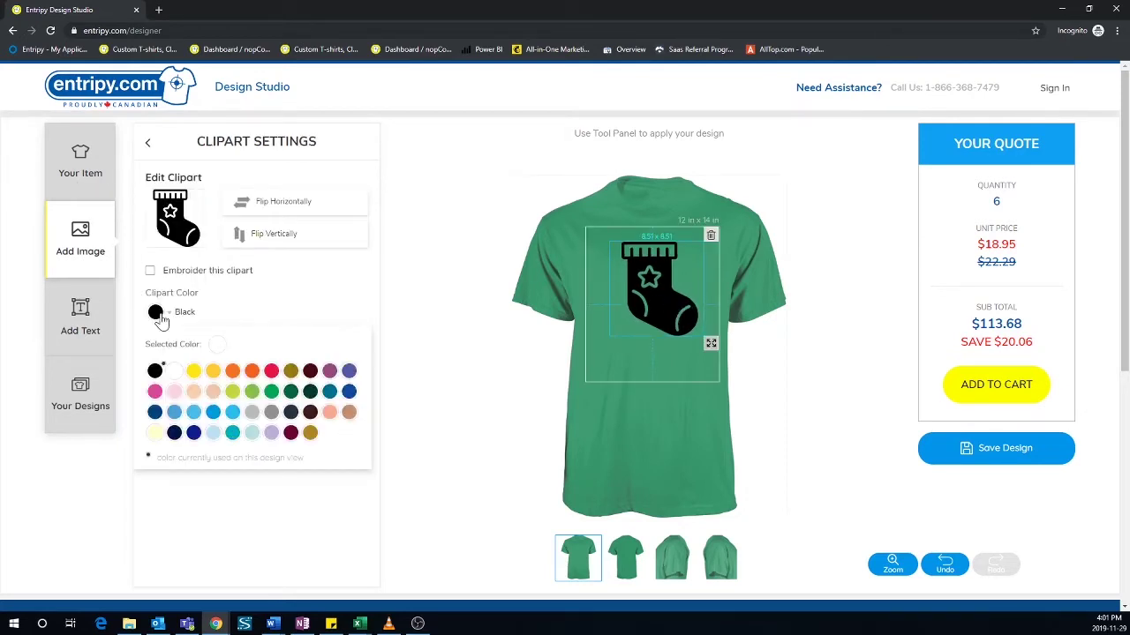
click(271, 371)
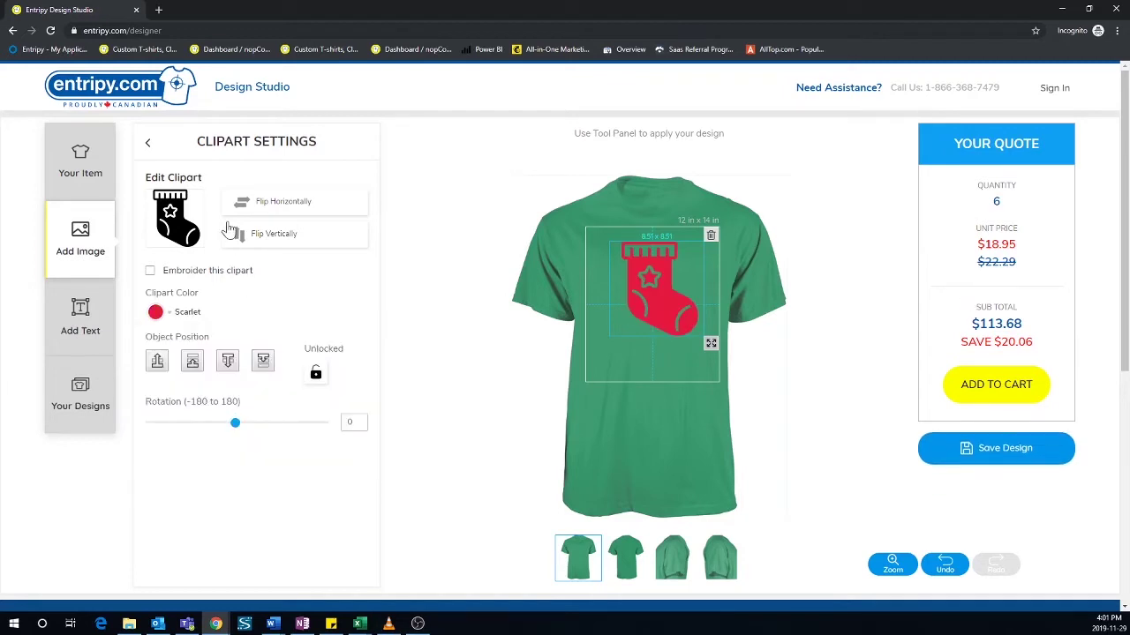
click(281, 207)
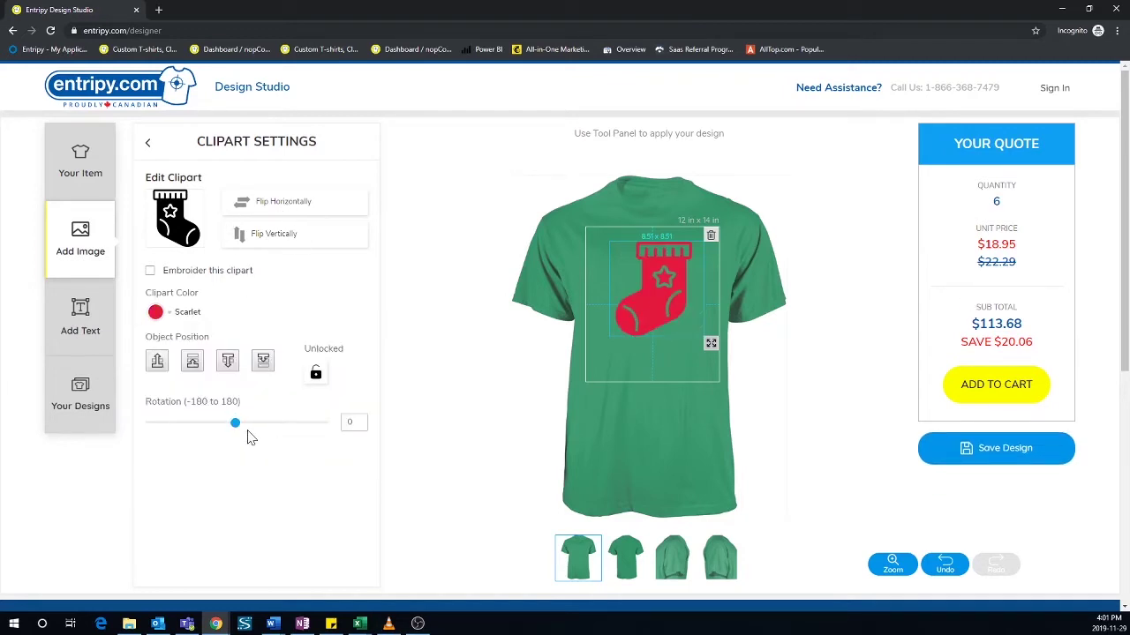
mouse_move(353, 421)
click(362, 420)
click(362, 419)
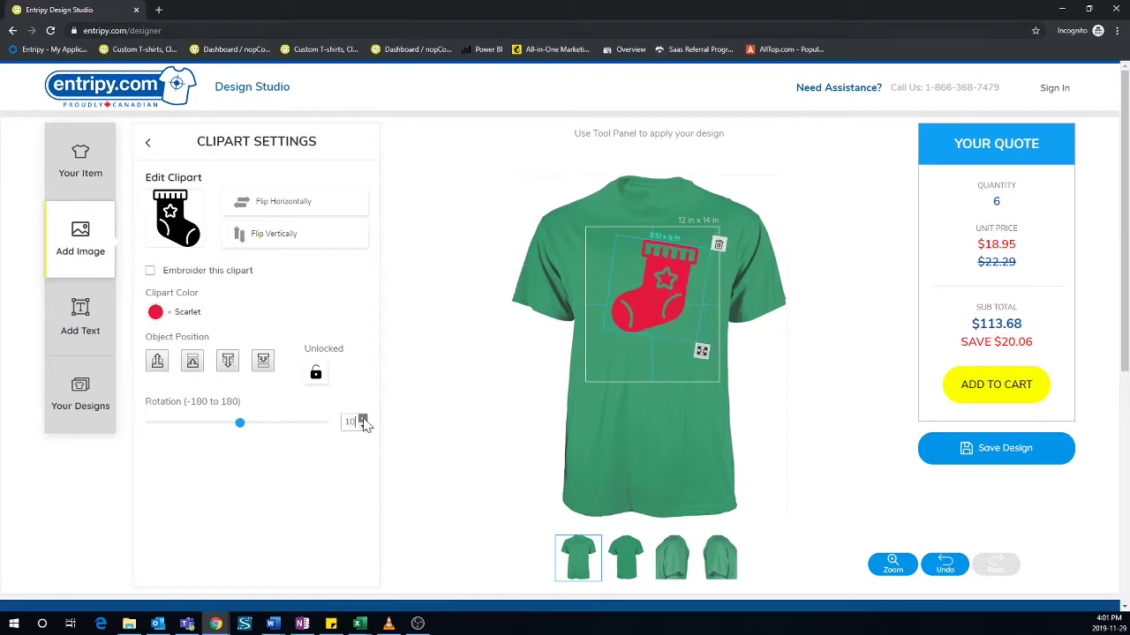
click(361, 419)
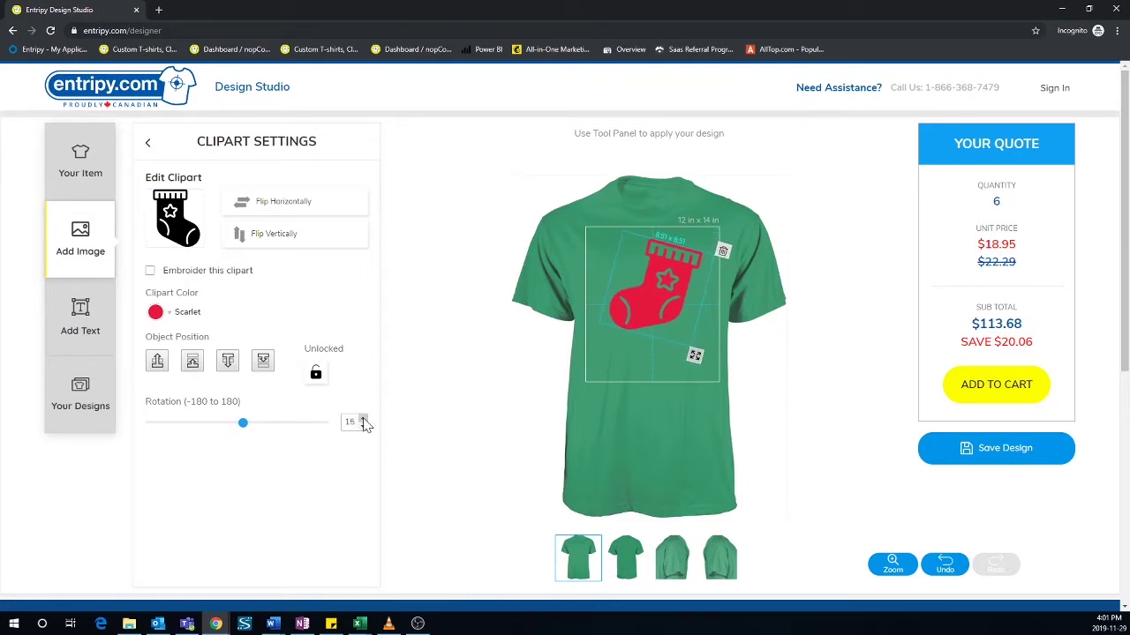
click(693, 397)
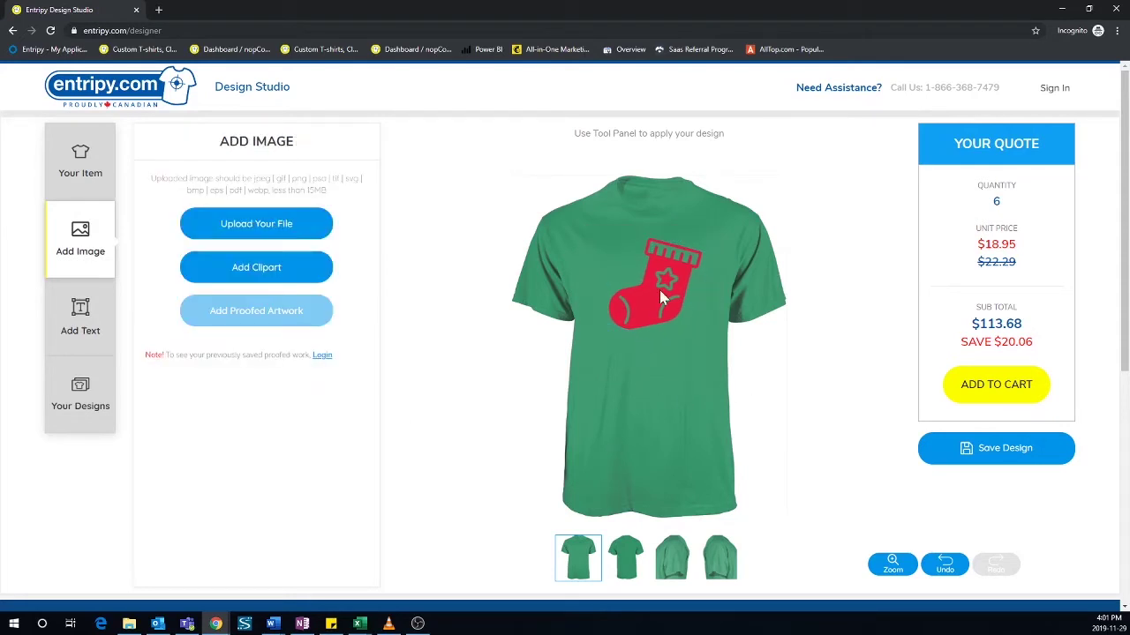
drag(659, 289, 652, 296)
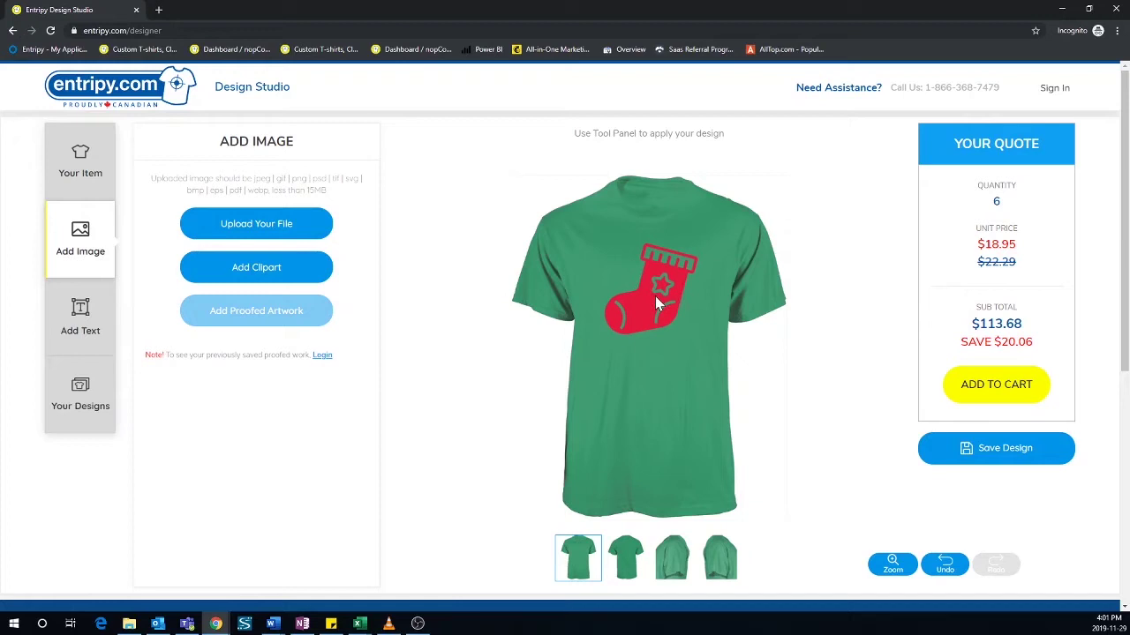
Add the text 'Stuff Me' split over two lines using the Multiline option
click(653, 296)
click(674, 375)
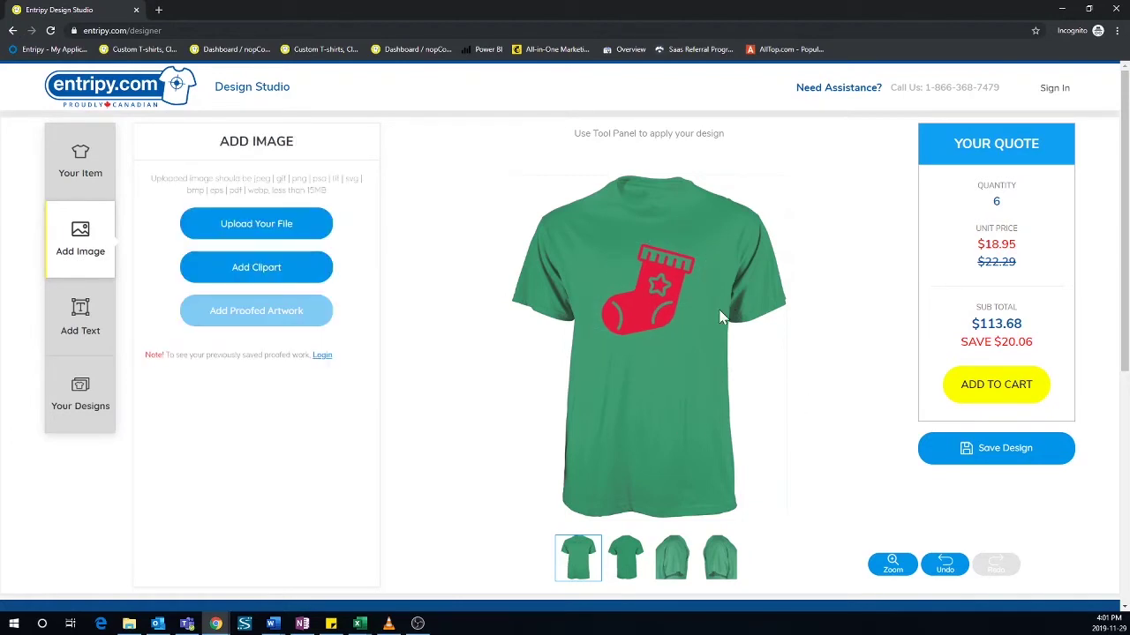
click(83, 327)
text(Stuff)
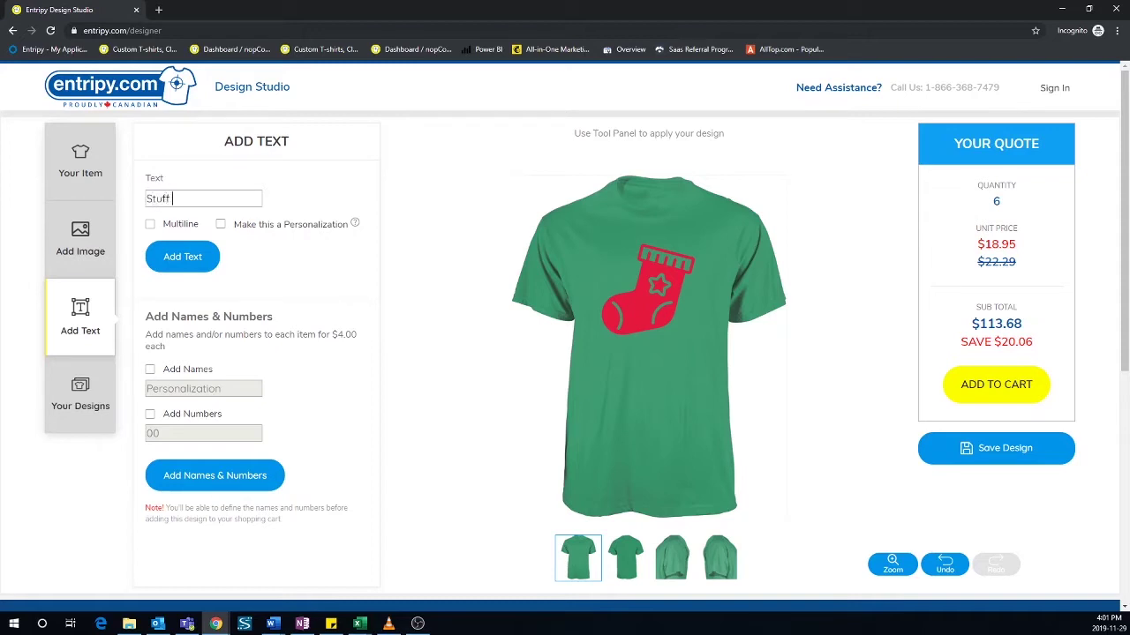
text(Me)
click(150, 225)
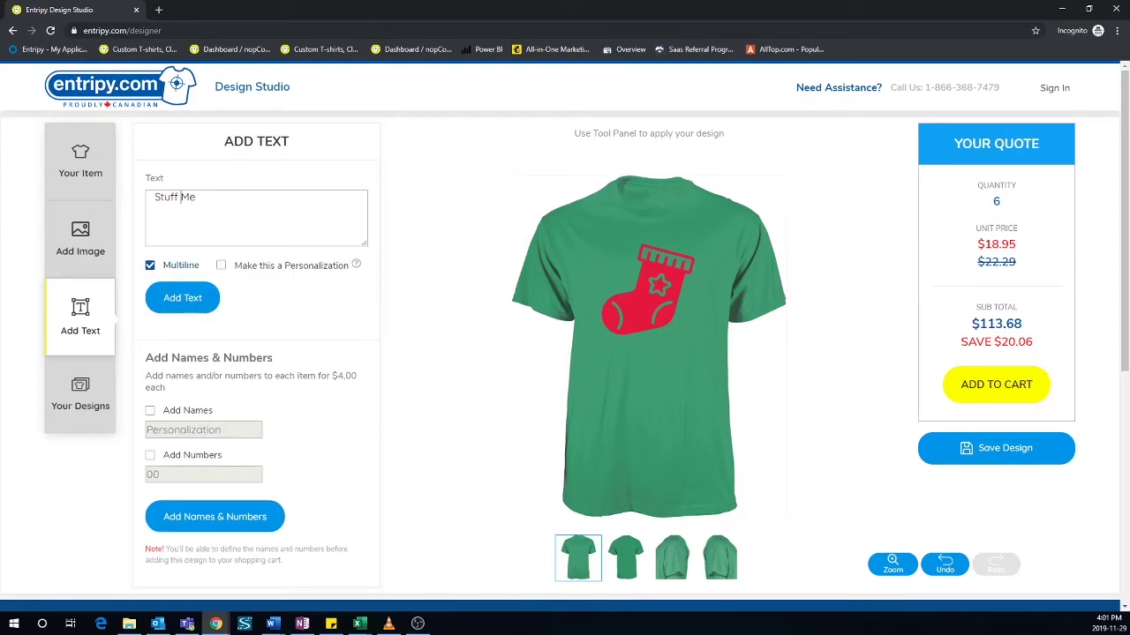
key(Return)
click(183, 299)
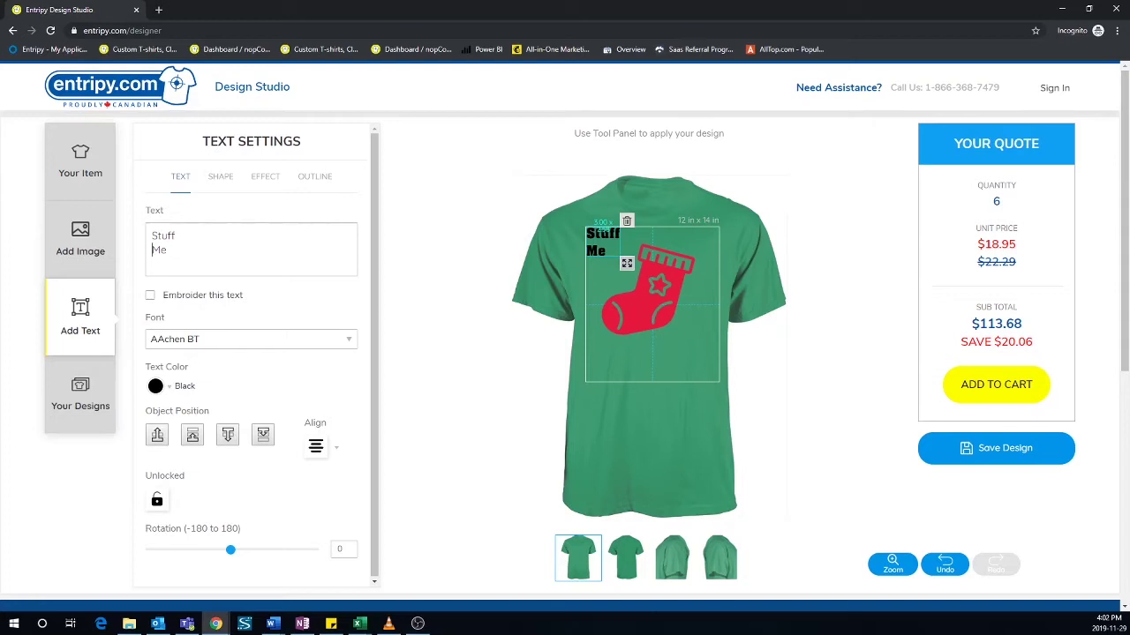
Put 'Stuff Me' on one line, move it below the stocking, and enlarge it
click(177, 236)
drag(615, 231, 658, 347)
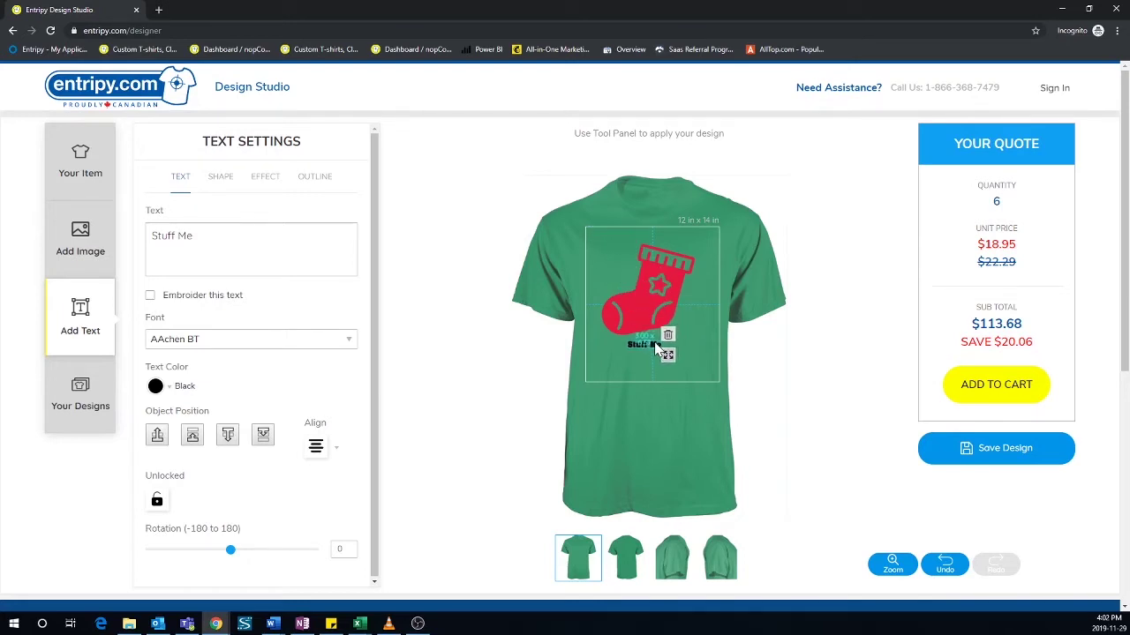
mouse_move(668, 356)
mouse_down()
mouse_move(699, 359)
mouse_move(651, 353)
mouse_up()
click(669, 348)
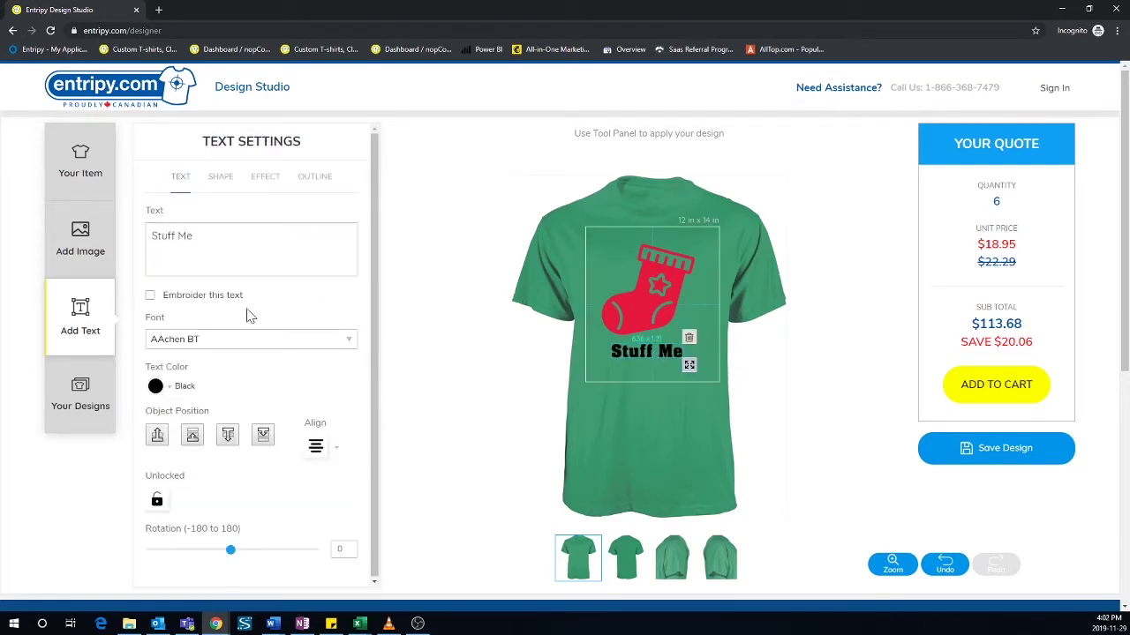
Set the text colour to White and keep the AAchen BT font
click(156, 386)
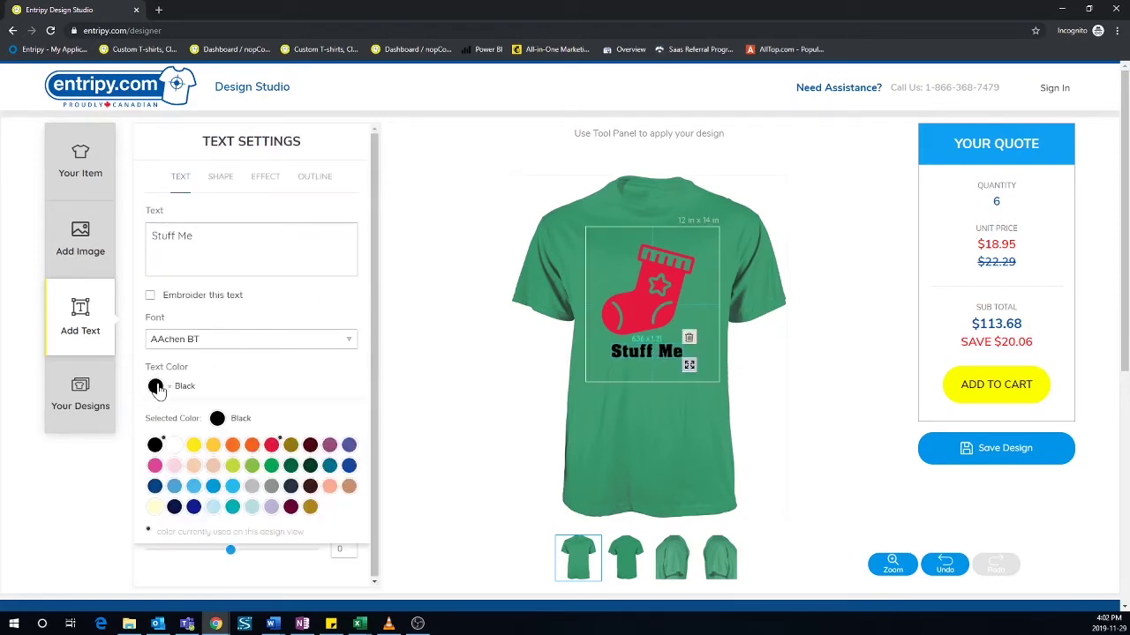
click(174, 452)
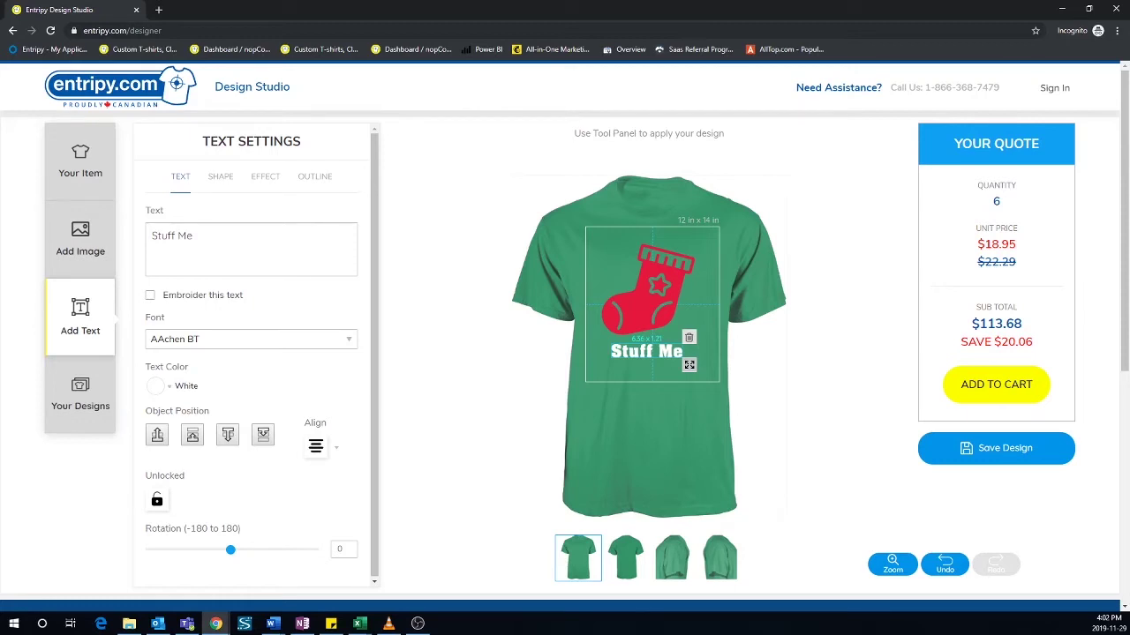
click(203, 352)
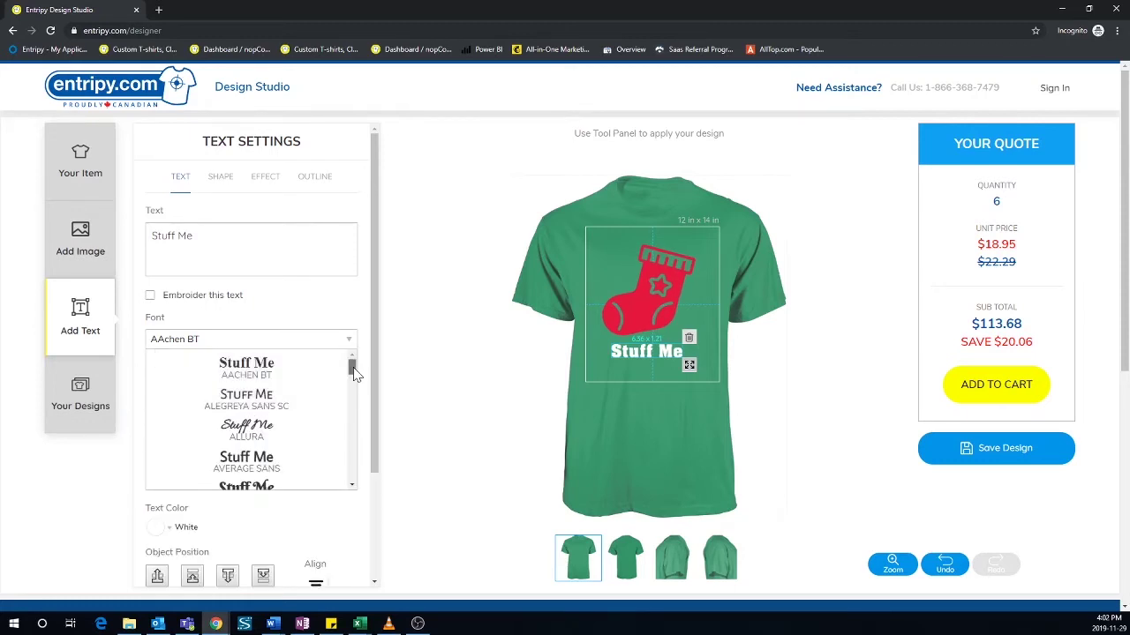
mouse_move(353, 373)
mouse_down()
mouse_move(358, 430)
mouse_move(348, 362)
mouse_up()
click(267, 378)
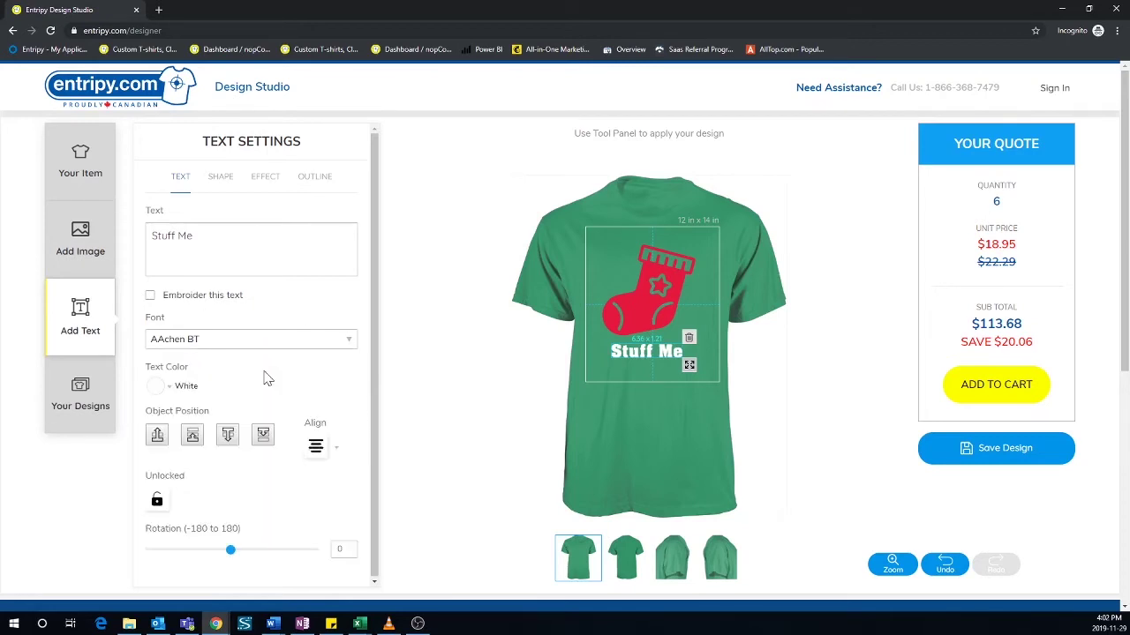
Apply a Shadow effect to 'Stuff Me' with a Scarlet shadow colour
click(270, 181)
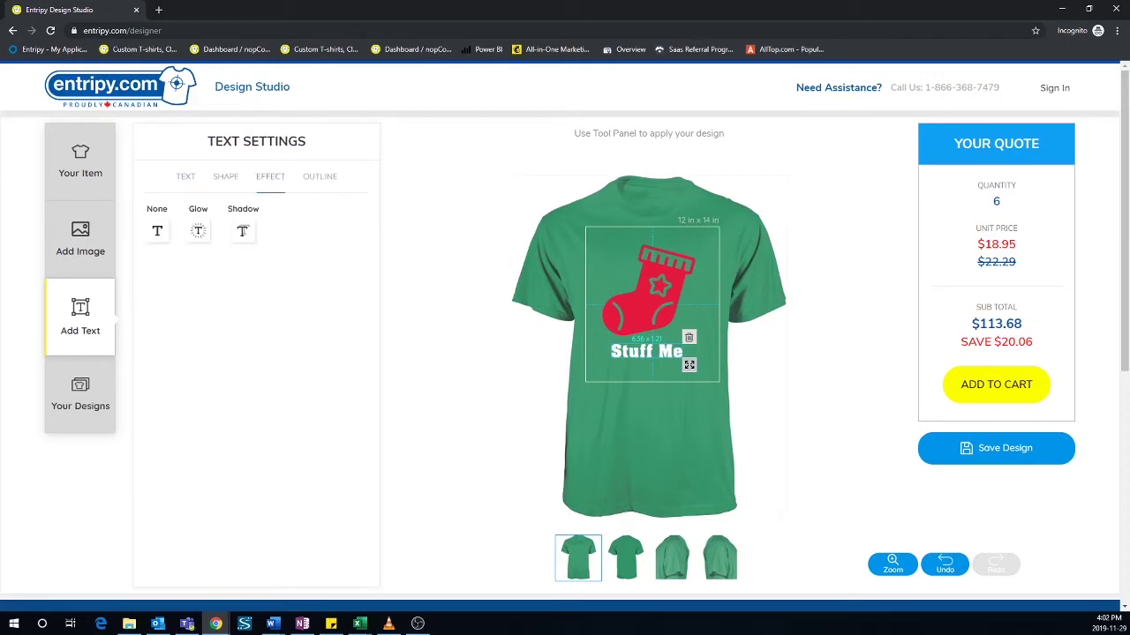
click(243, 230)
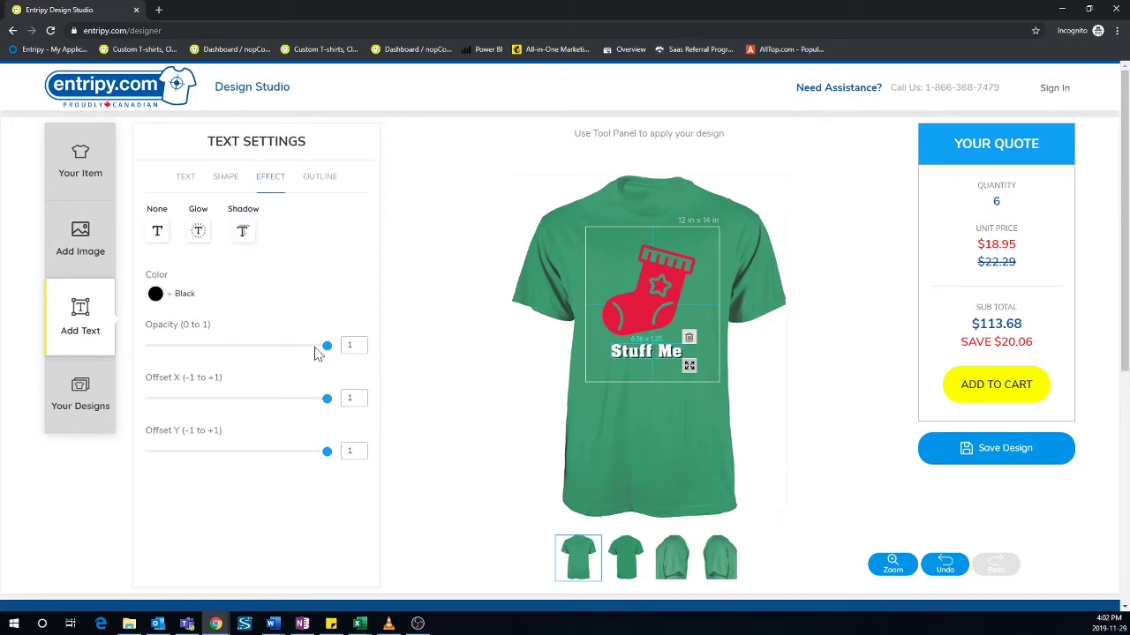
click(156, 296)
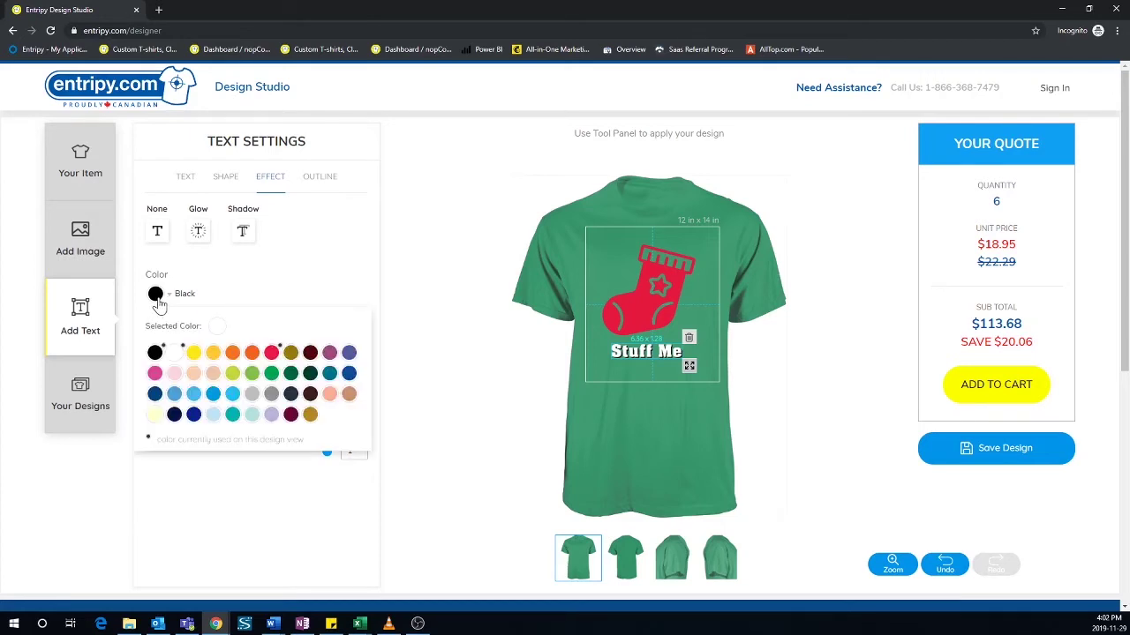
click(272, 353)
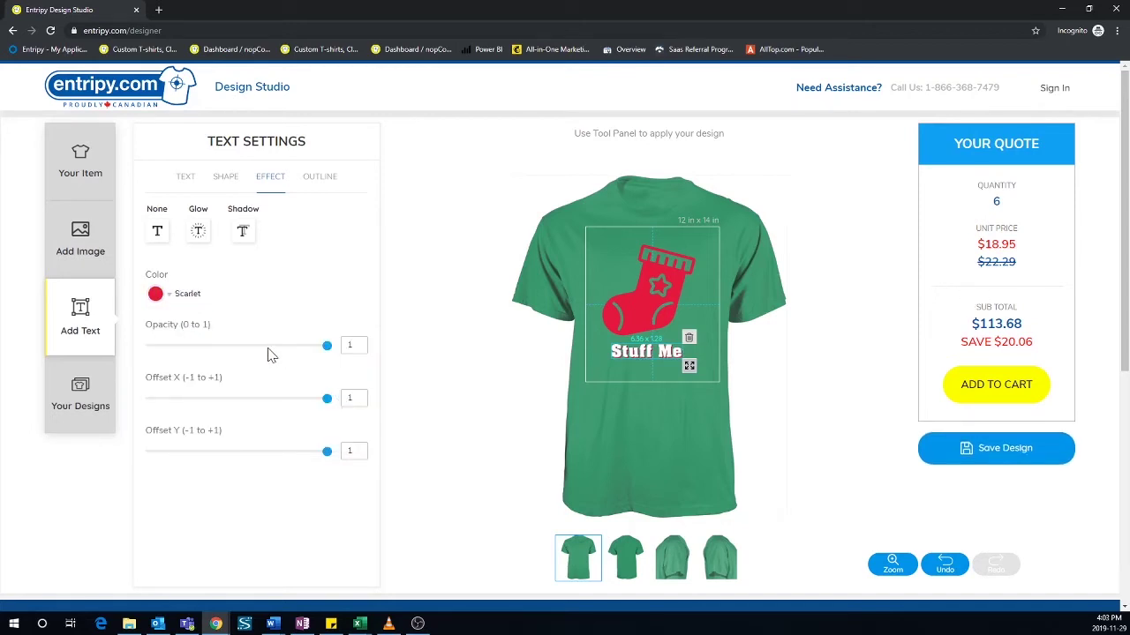
Give 'Stuff Me' a Scarlet outline of width 2, then deselect the text
click(310, 183)
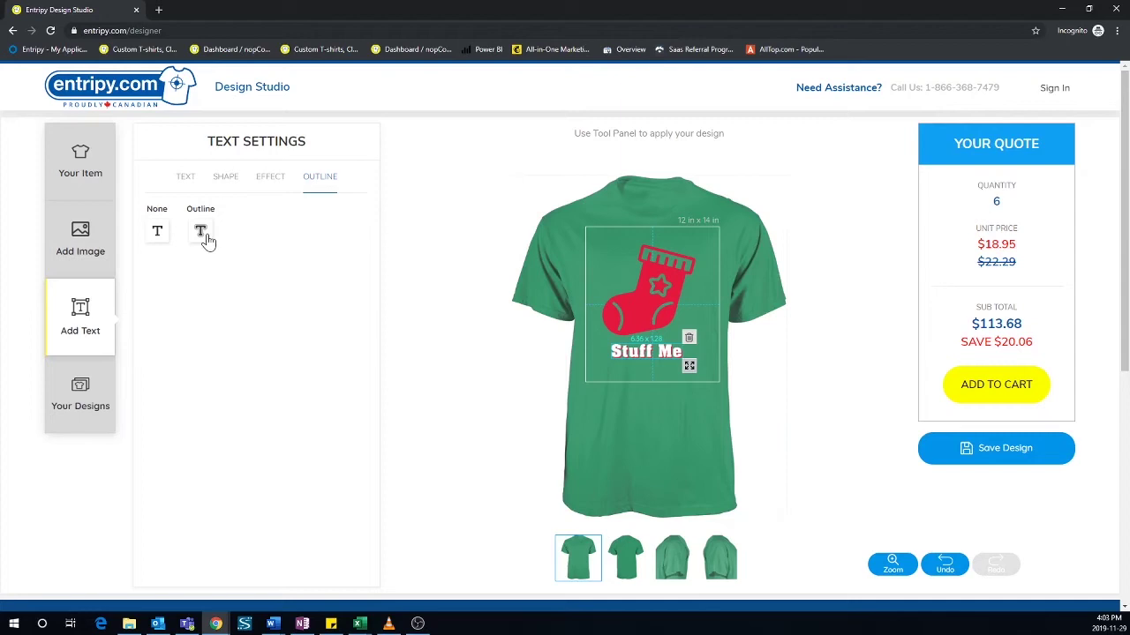
click(203, 235)
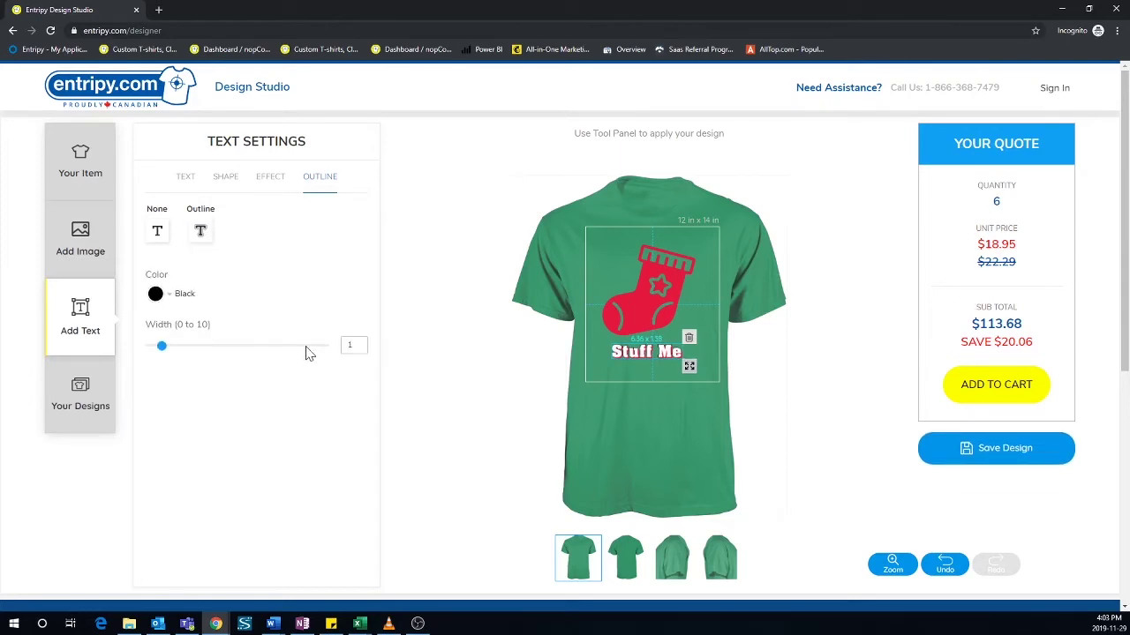
click(362, 342)
click(155, 297)
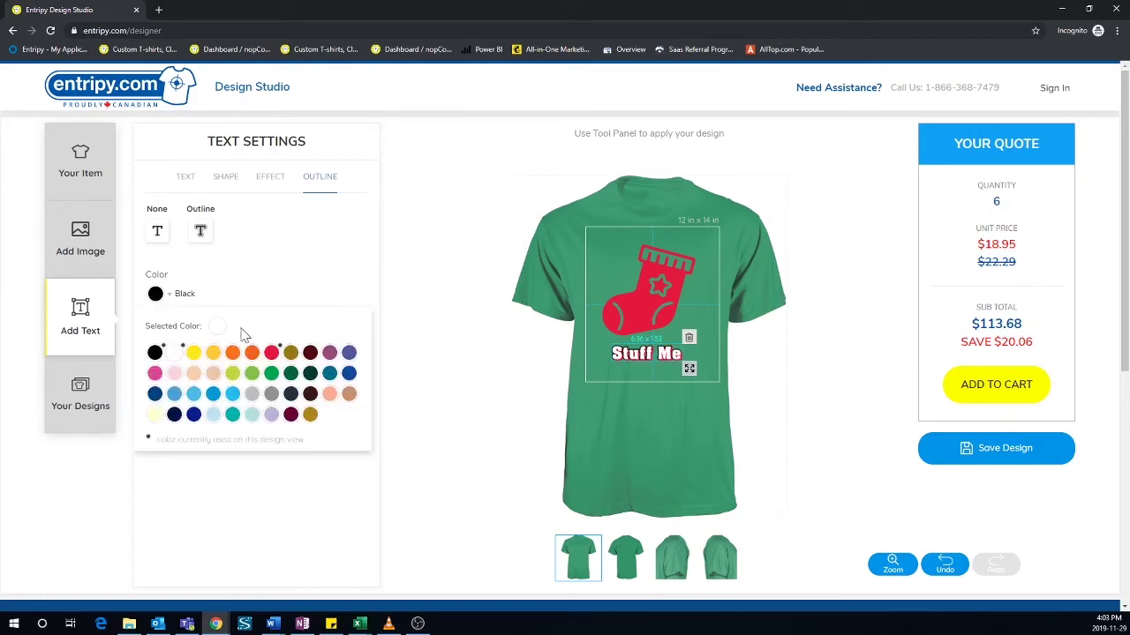
click(272, 353)
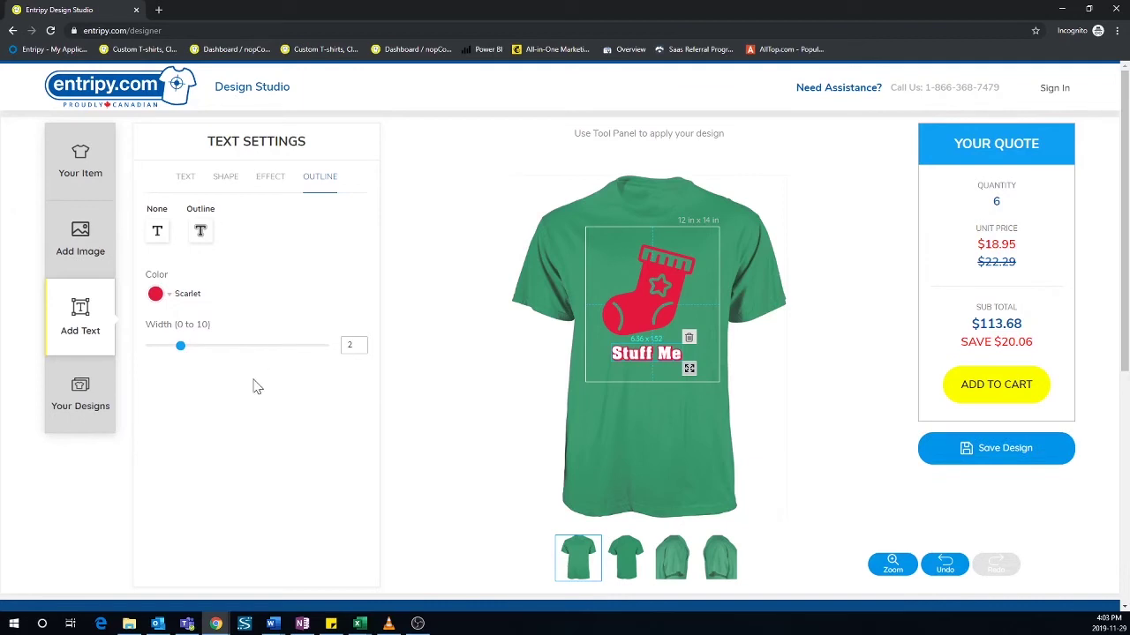
click(558, 403)
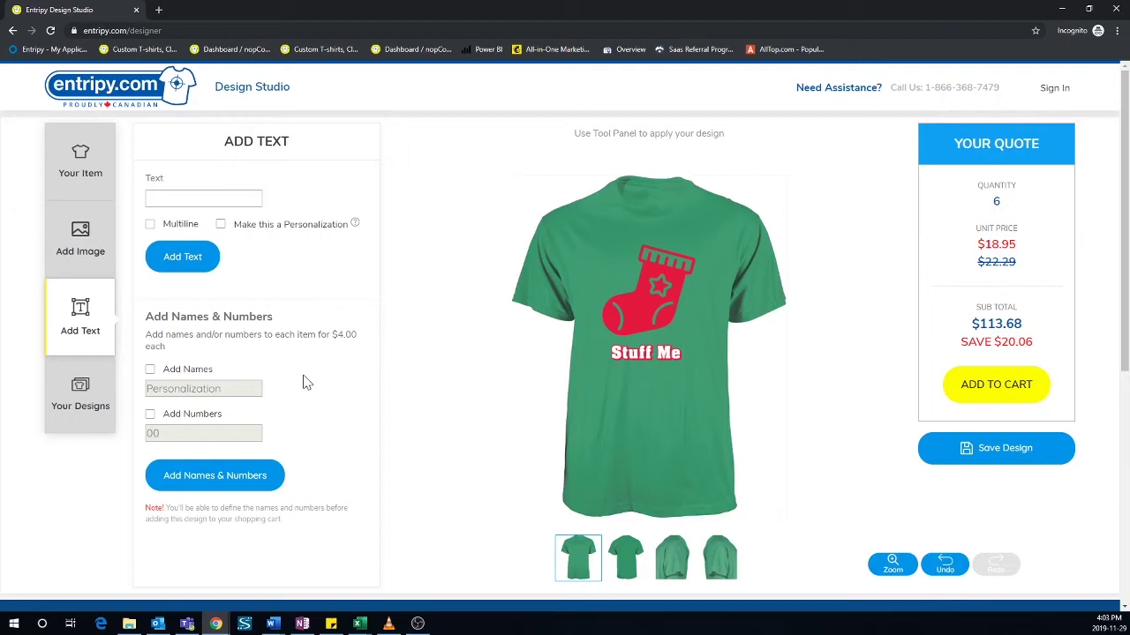
Search the clipart library for 'stars'
click(79, 269)
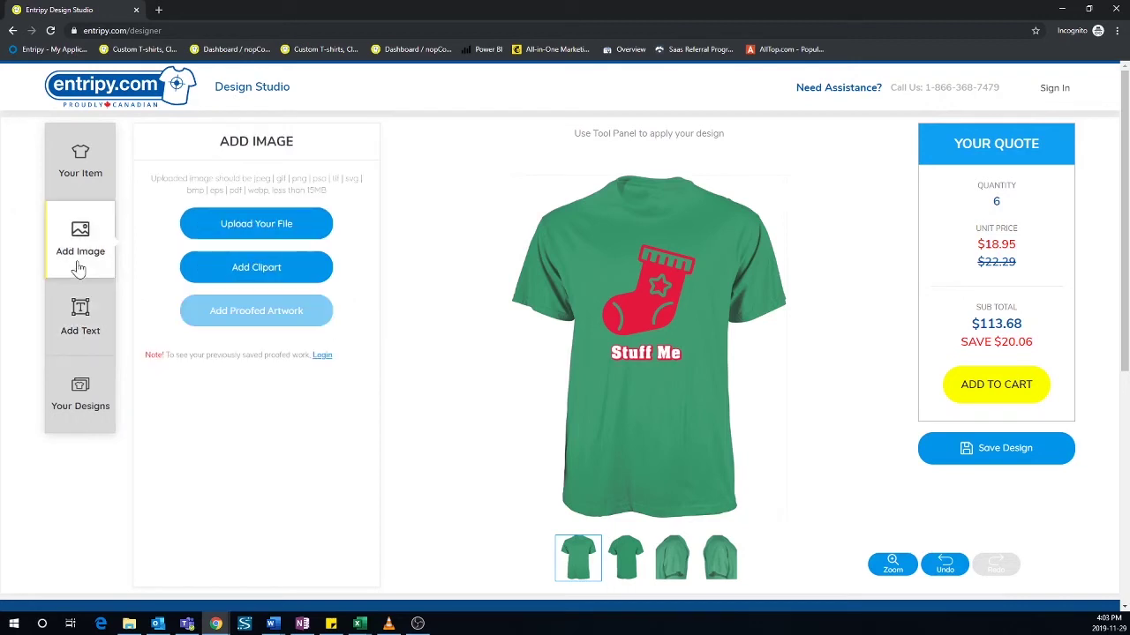
click(228, 275)
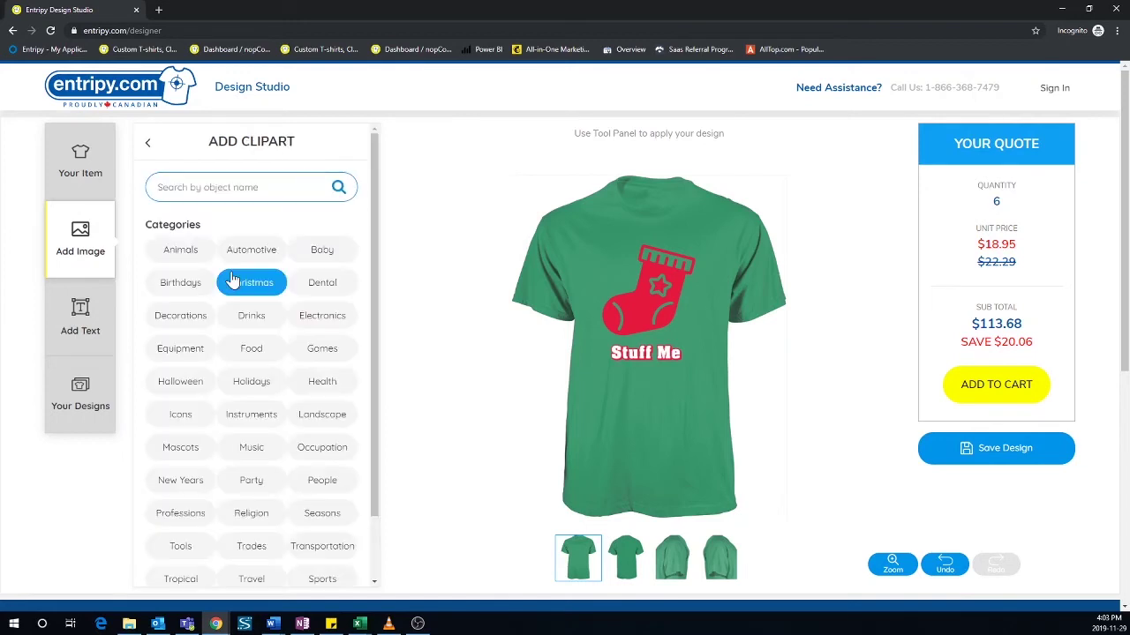
click(157, 187)
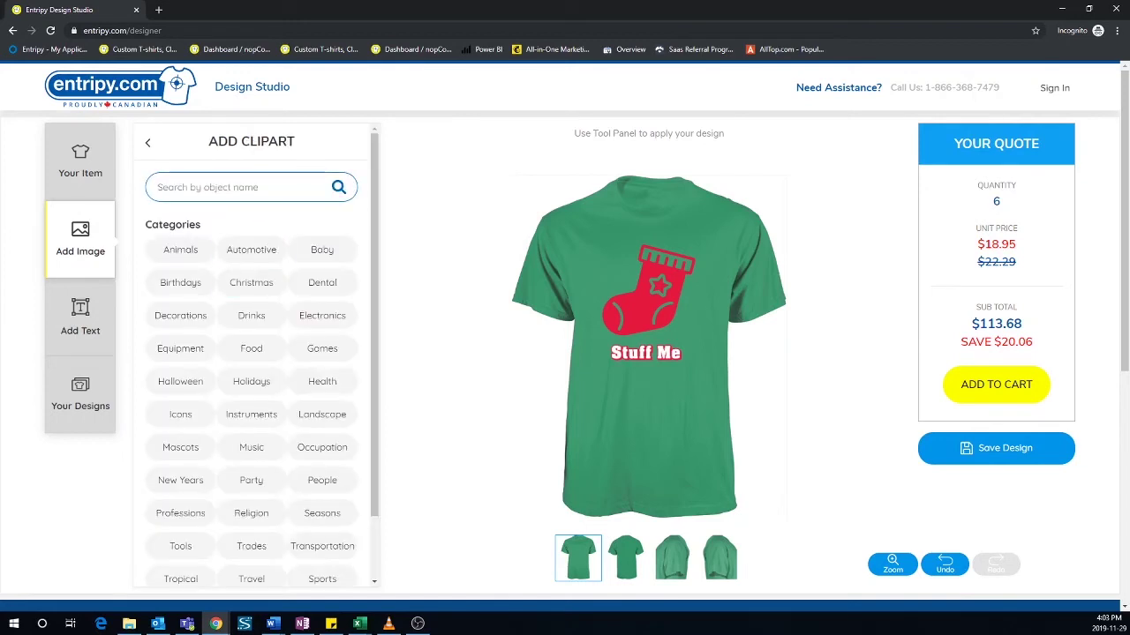
text(stars)
key(Return)
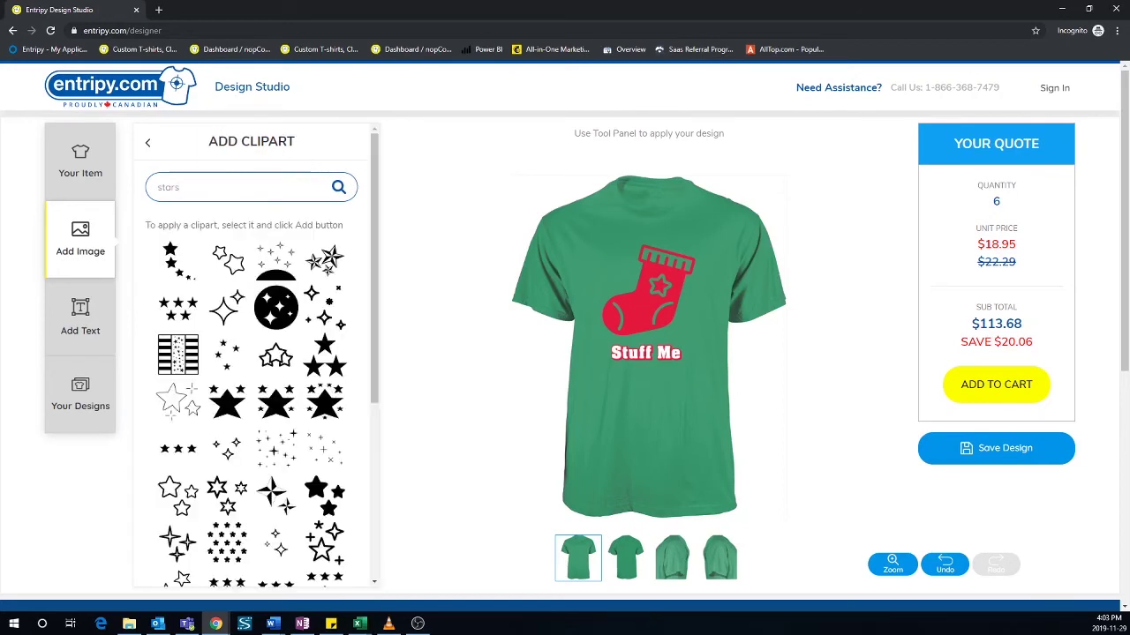
key(alt+Tab)
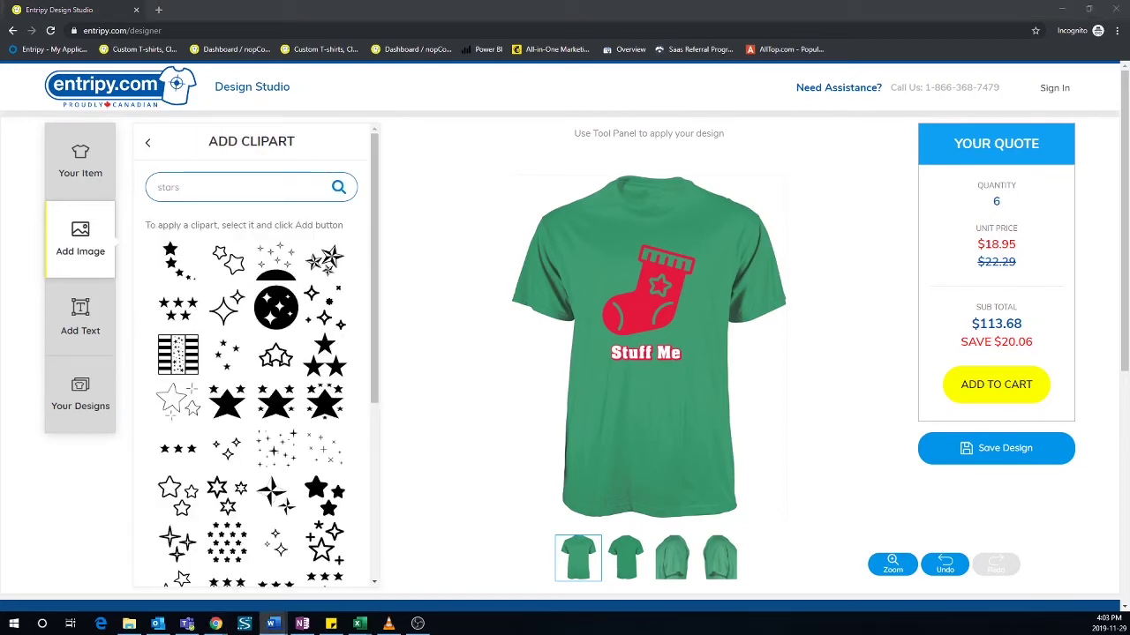
Add the four-point sparkle beside the stocking's top-left and shrink it to about two-thirds size
click(236, 307)
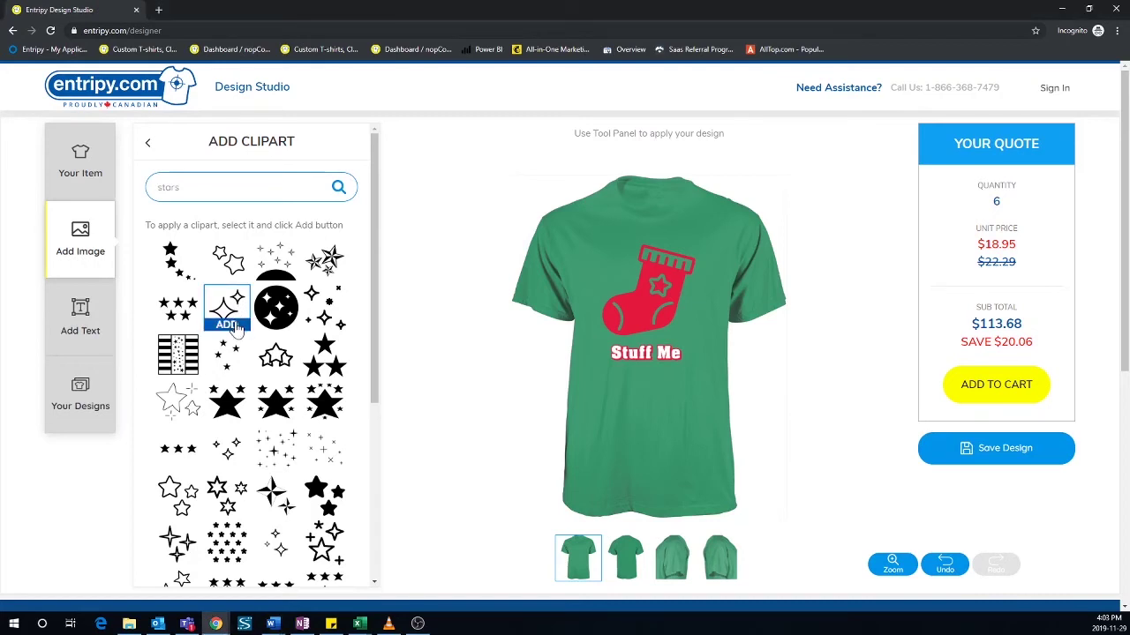
click(228, 327)
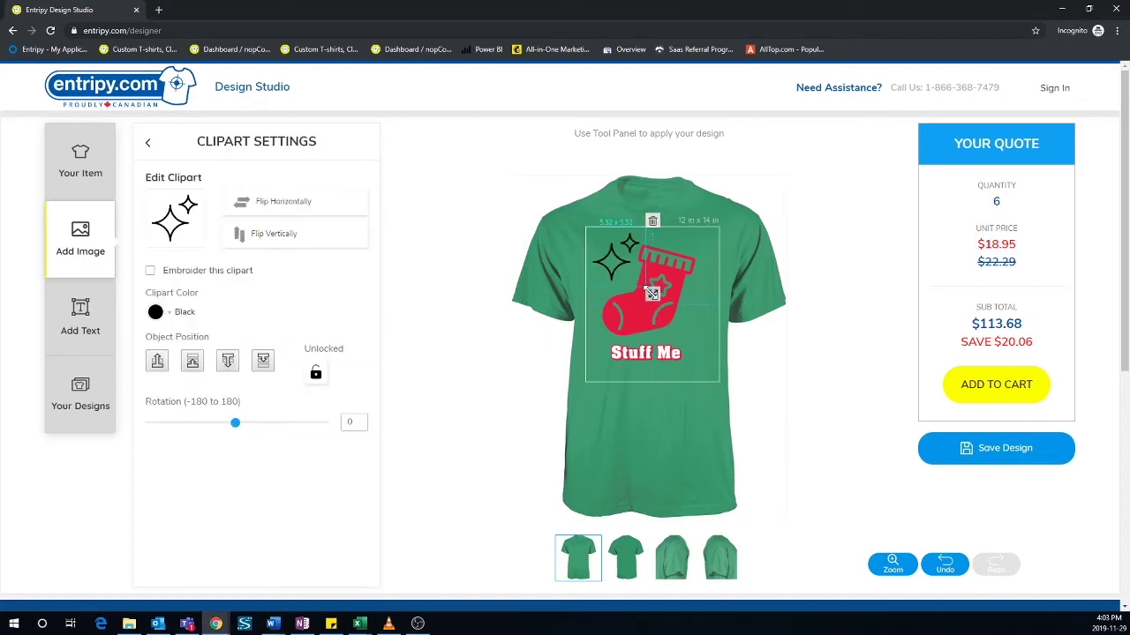
drag(651, 294, 630, 272)
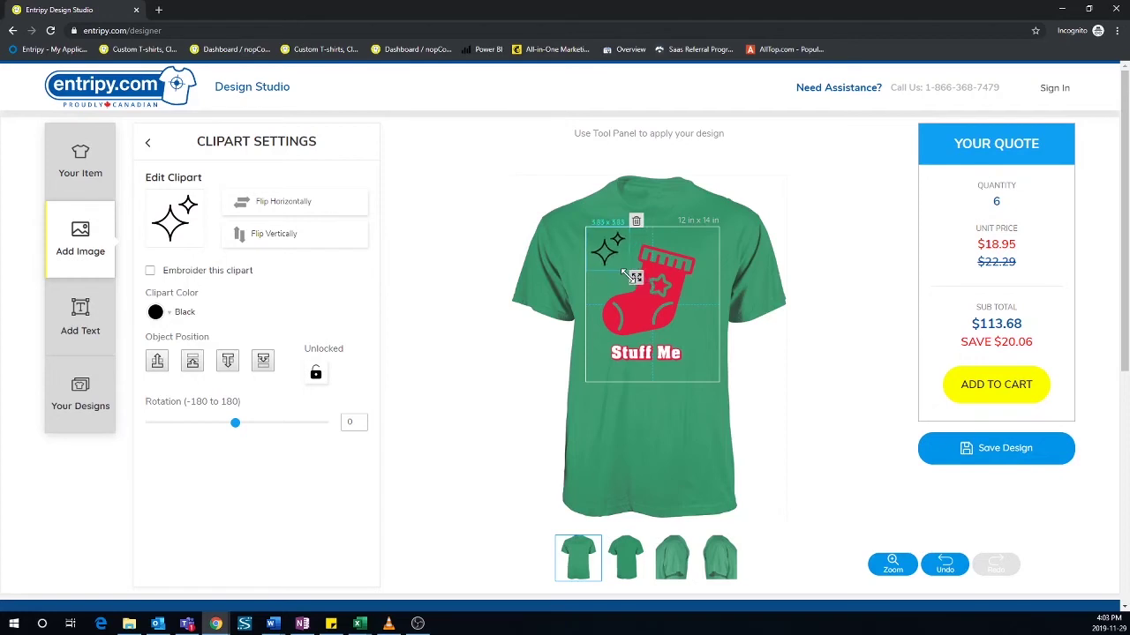
click(618, 263)
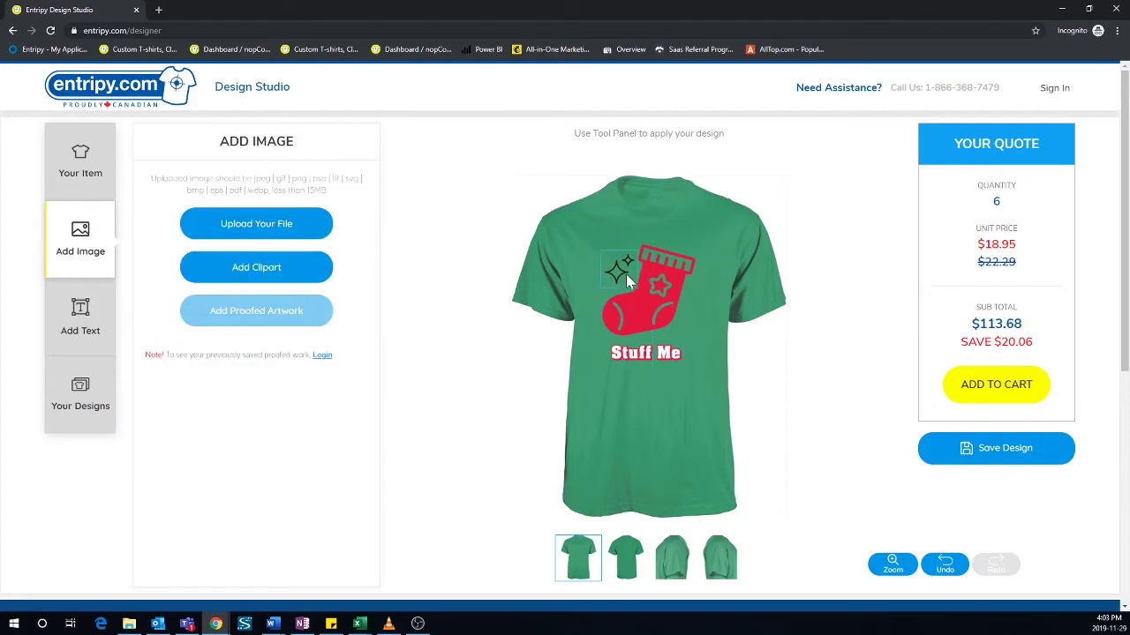
Tilt the sparkle to -21 degrees and shrink it slightly
click(627, 276)
mouse_move(353, 422)
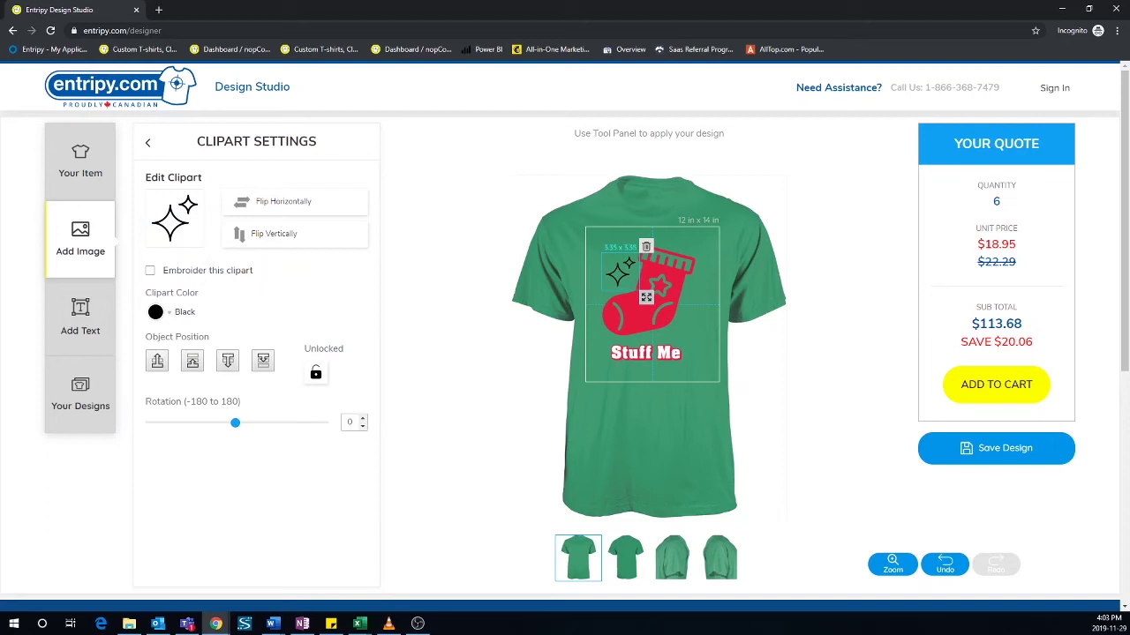
click(362, 426)
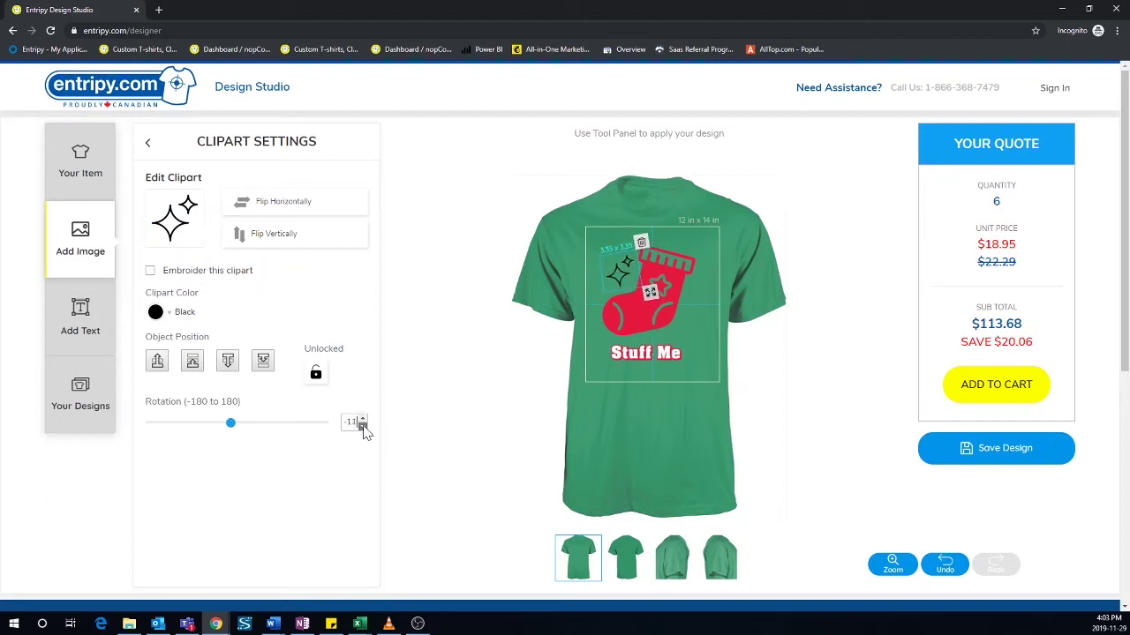
click(362, 426)
click(362, 426)
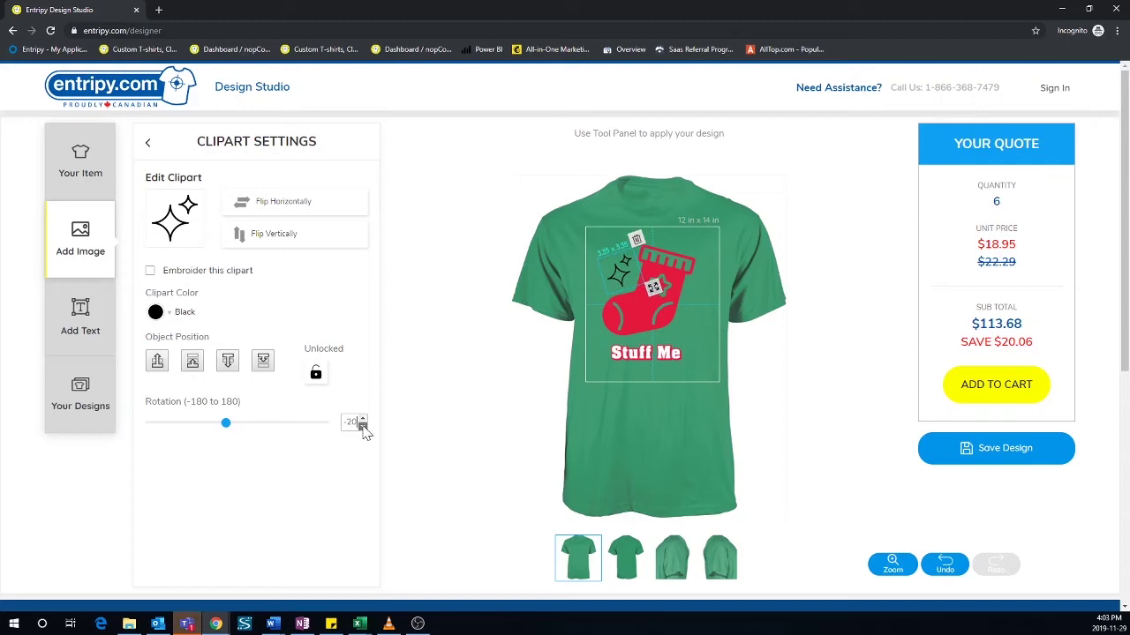
click(362, 426)
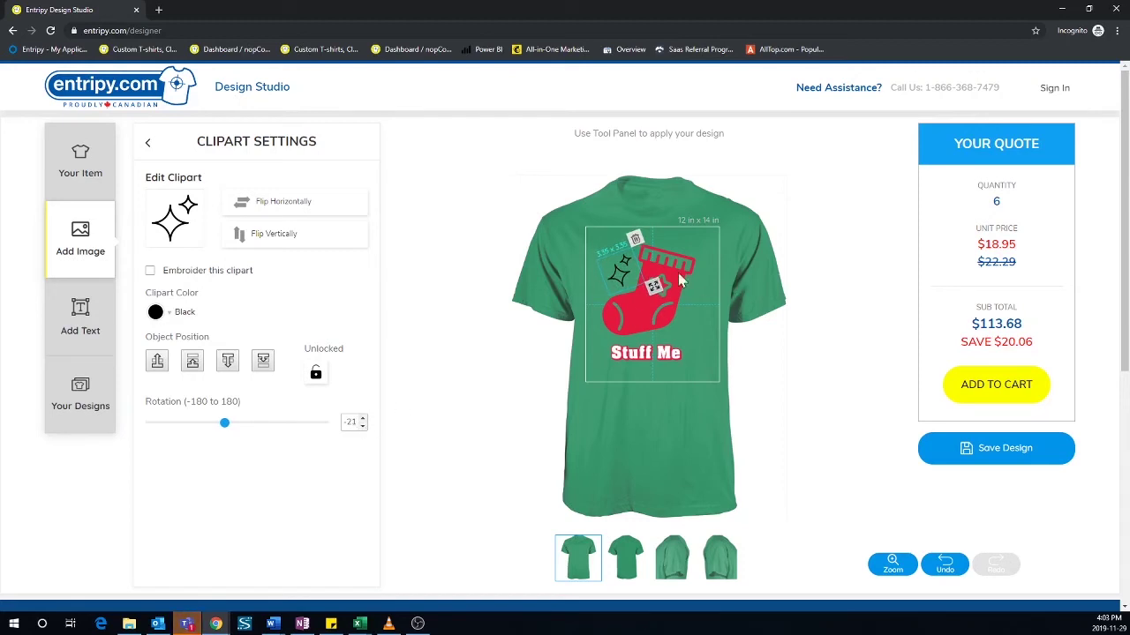
drag(653, 285, 630, 278)
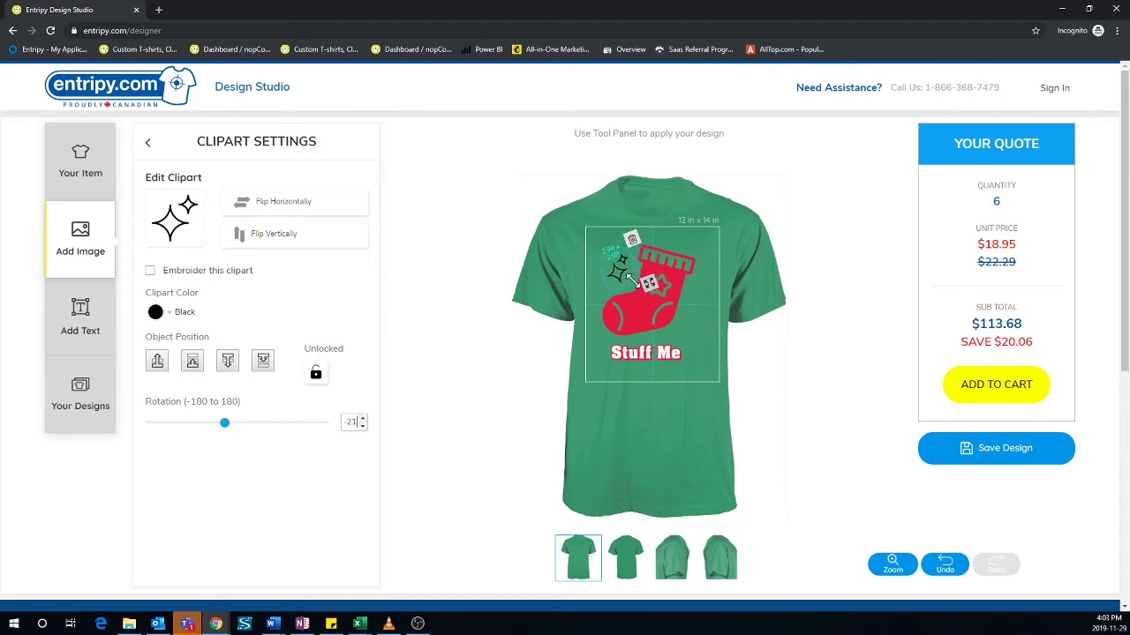
click(147, 141)
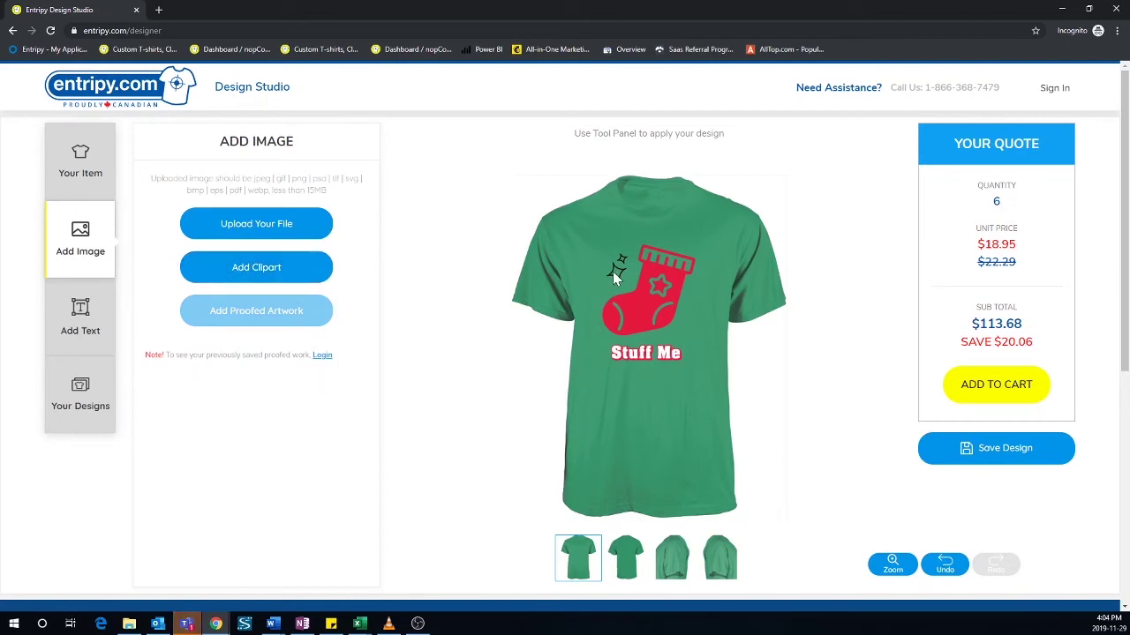
Set the sparkle's clipart colour to white
click(613, 271)
click(157, 314)
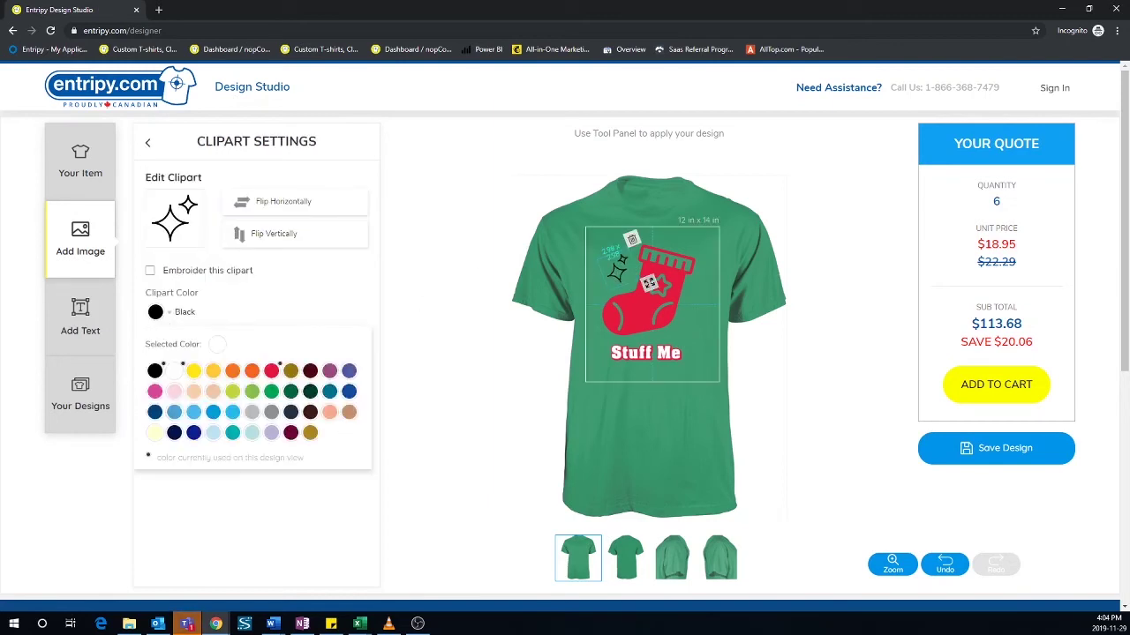
click(175, 372)
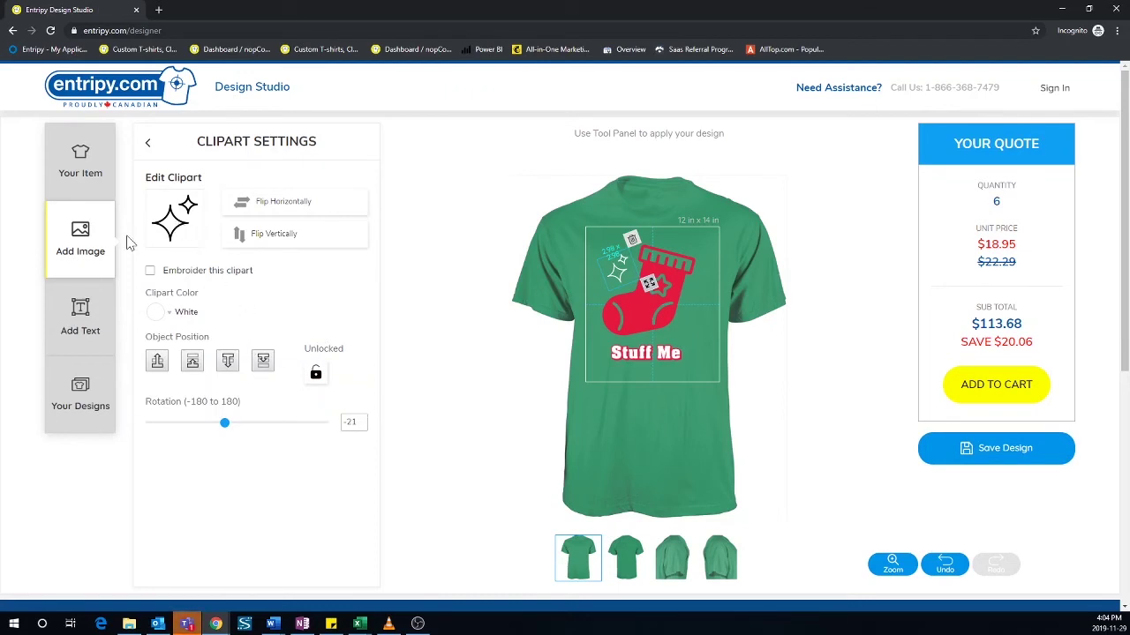
click(92, 246)
Search clipart for 'stars' and add another sparkle to the shirt
click(256, 267)
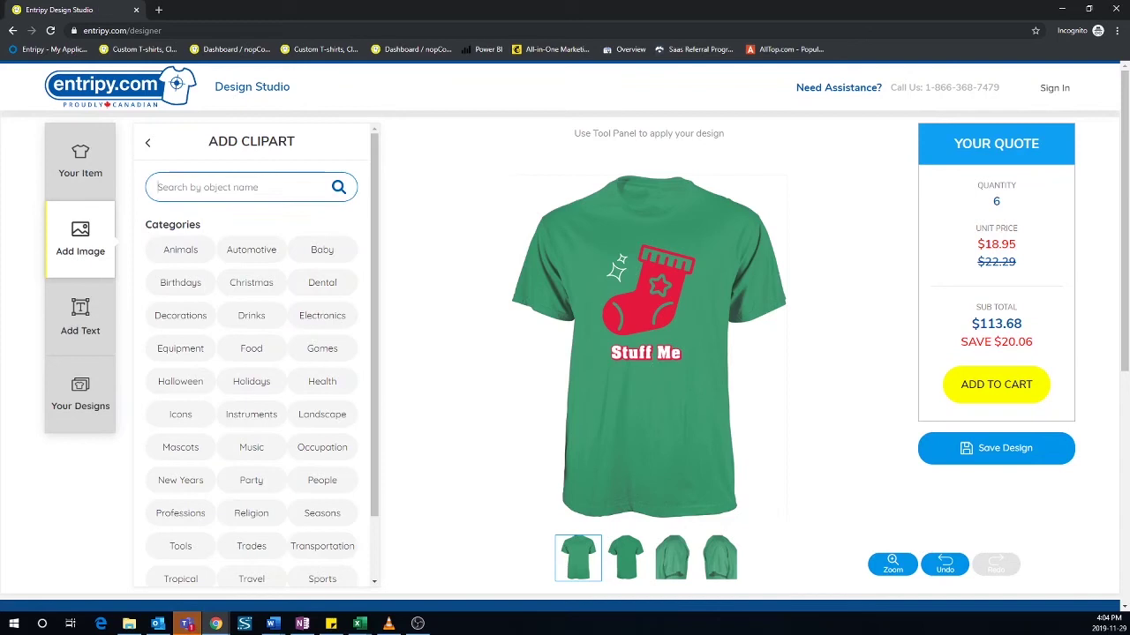
text(stars)
key(Return)
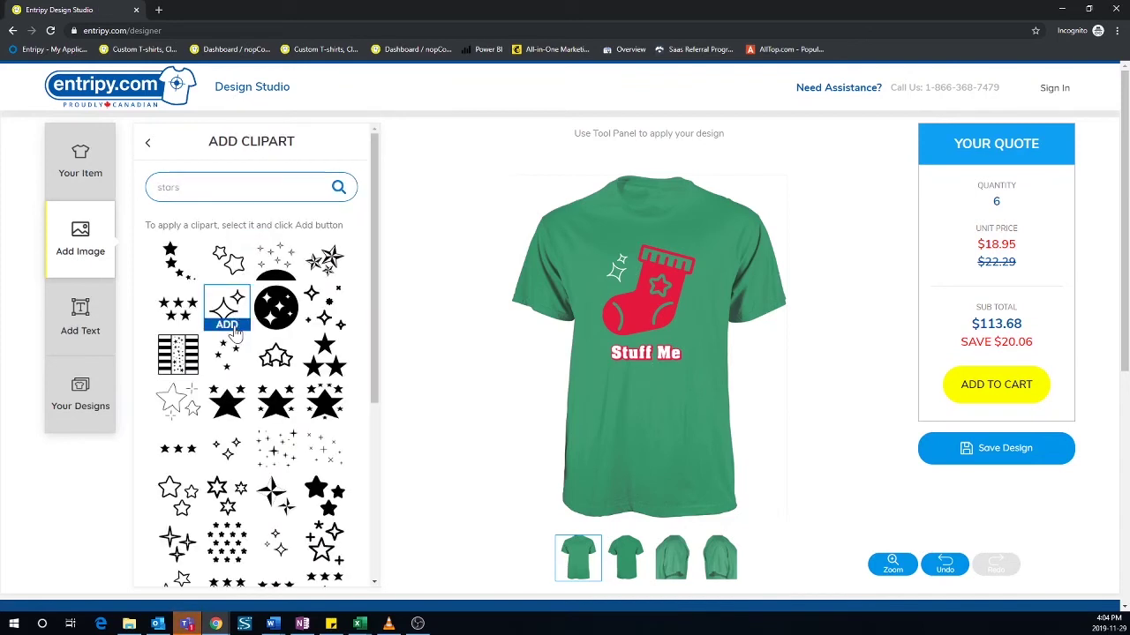
click(228, 316)
Place the second sparkle at the stocking's lower right above 'Stuff Me' and make it white
drag(620, 258, 696, 303)
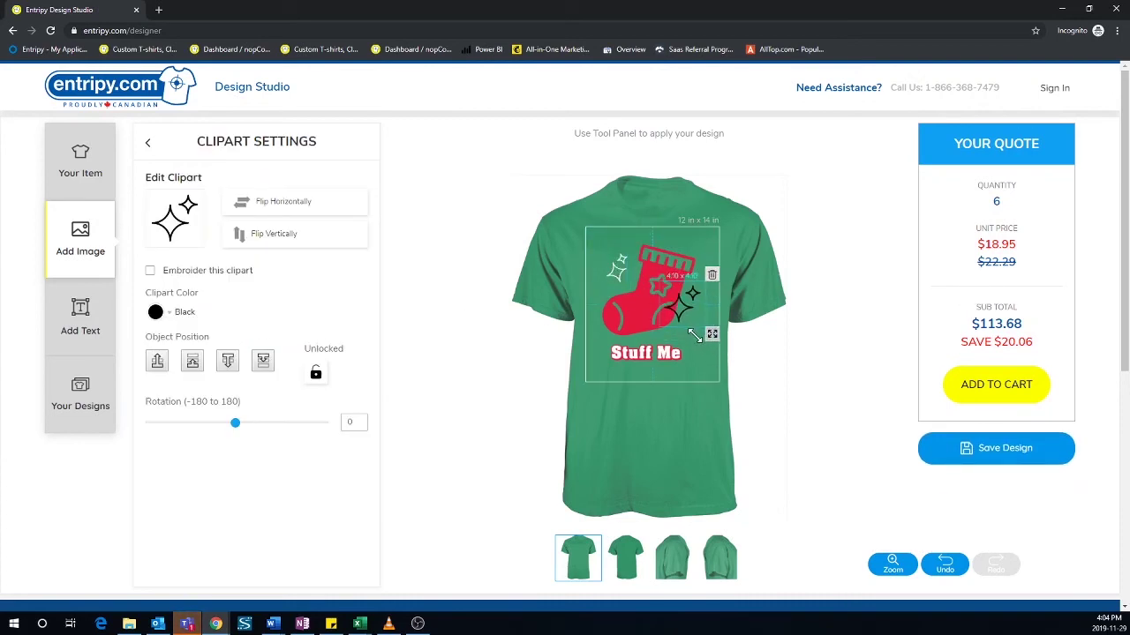
drag(708, 341, 689, 336)
click(689, 336)
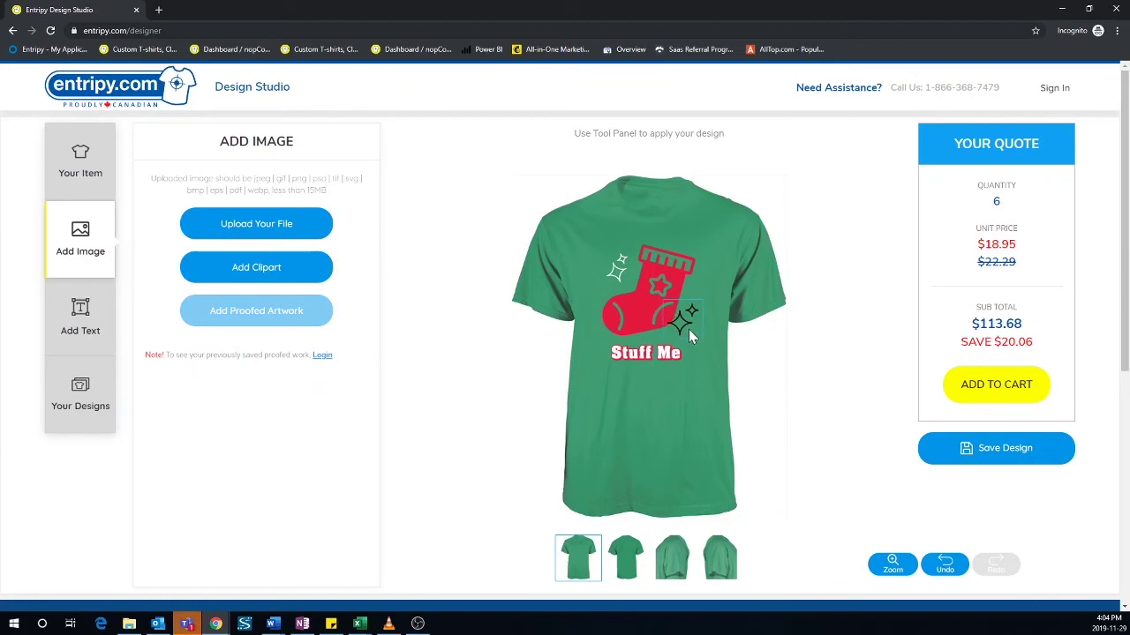
click(689, 333)
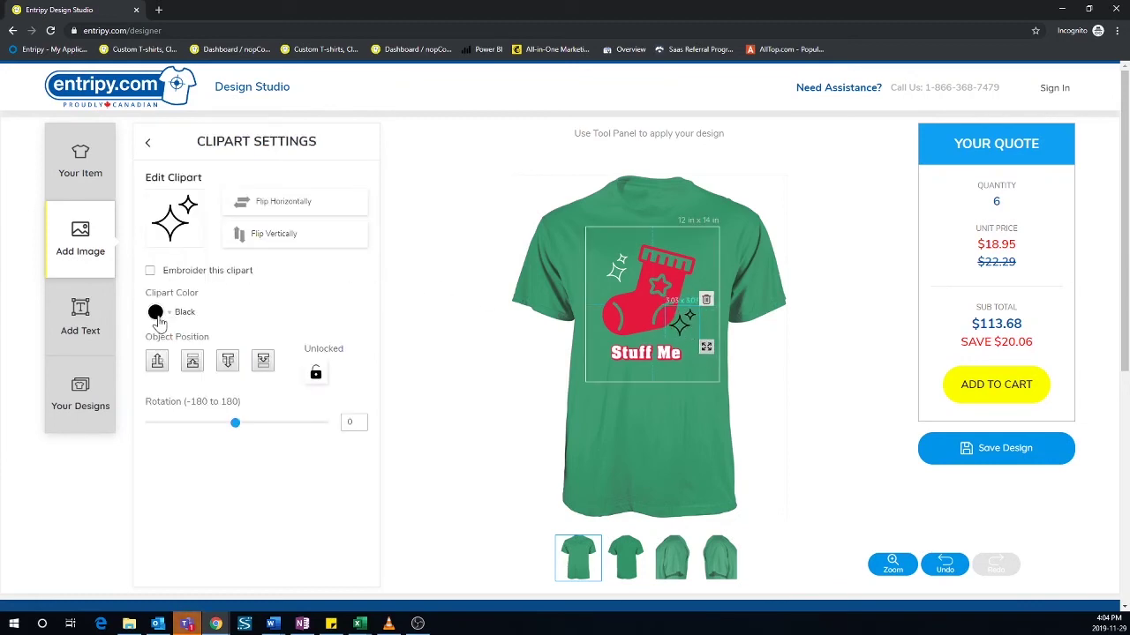
click(156, 316)
click(174, 370)
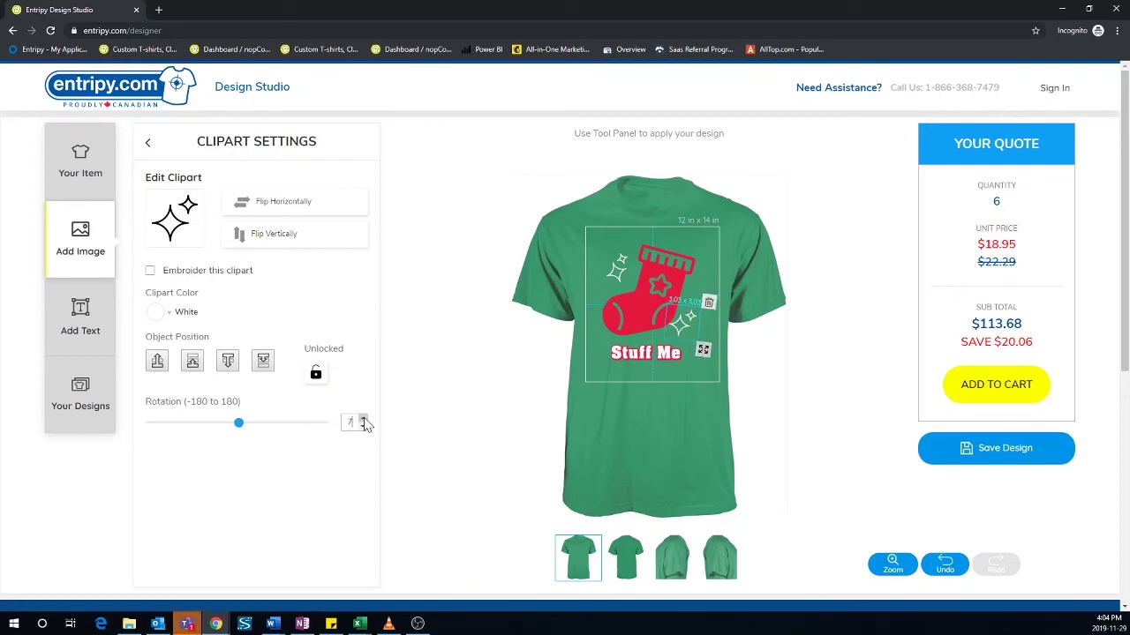
click(315, 179)
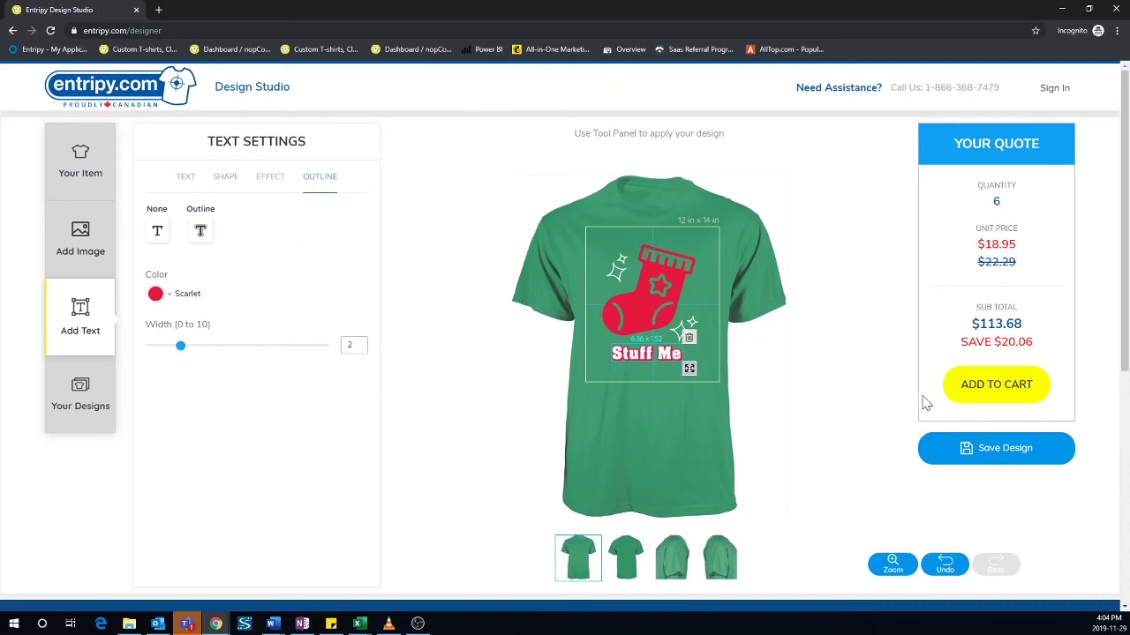
Save the design as 'Holiday Tee' and review the six Kelly tees in the cart
click(979, 458)
text(Holiday Tee)
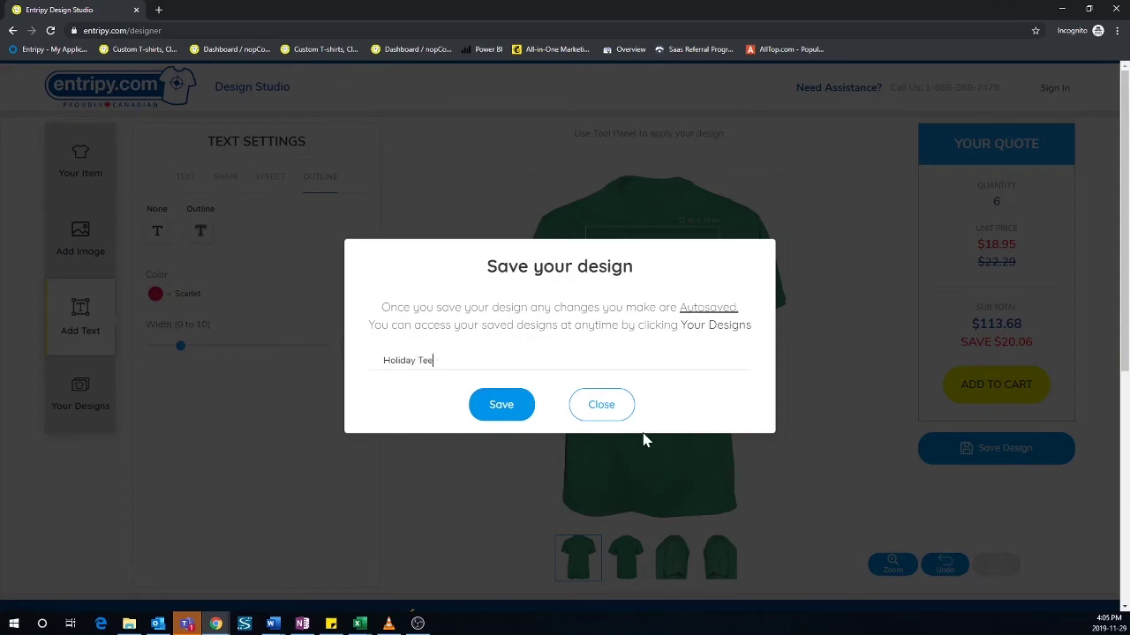
click(513, 402)
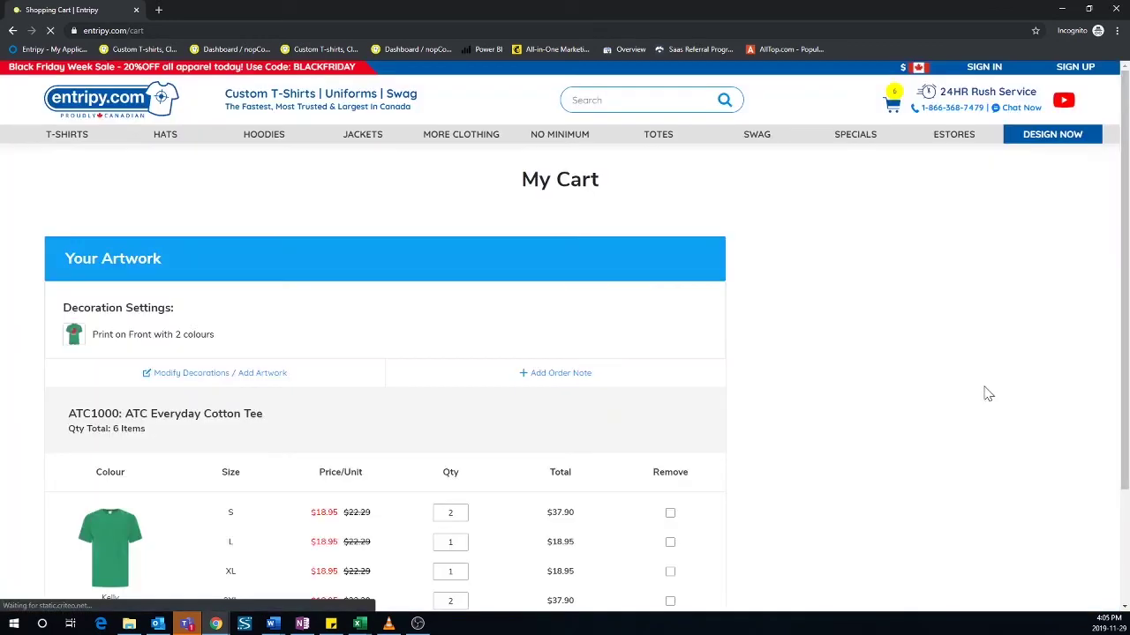
scroll(39, 337, down, 1)
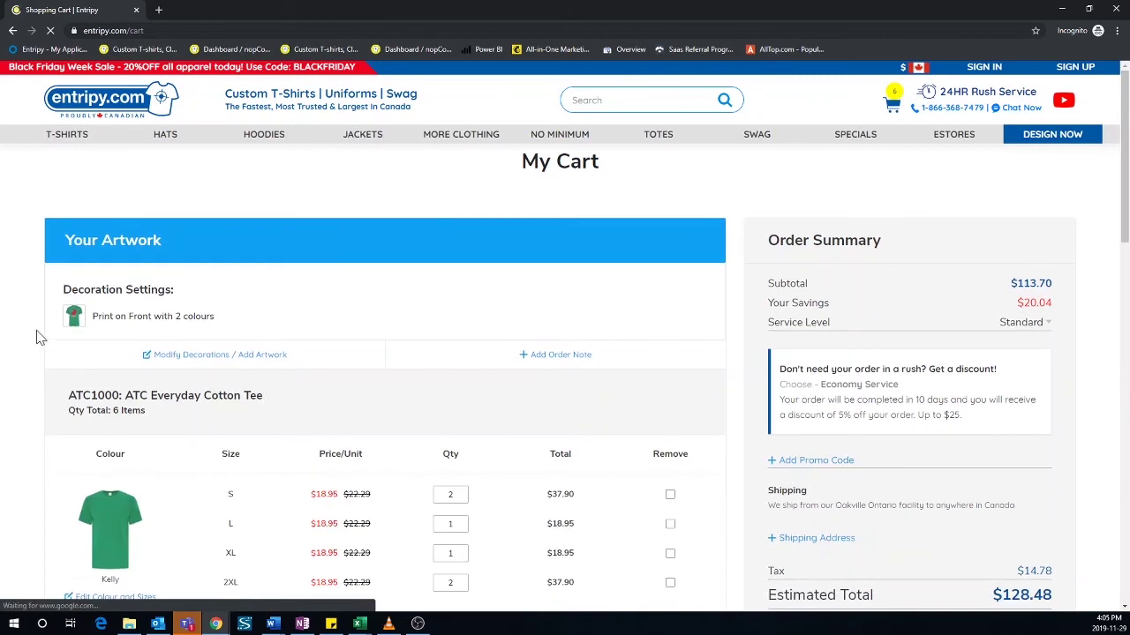
scroll(39, 334, down, 2)
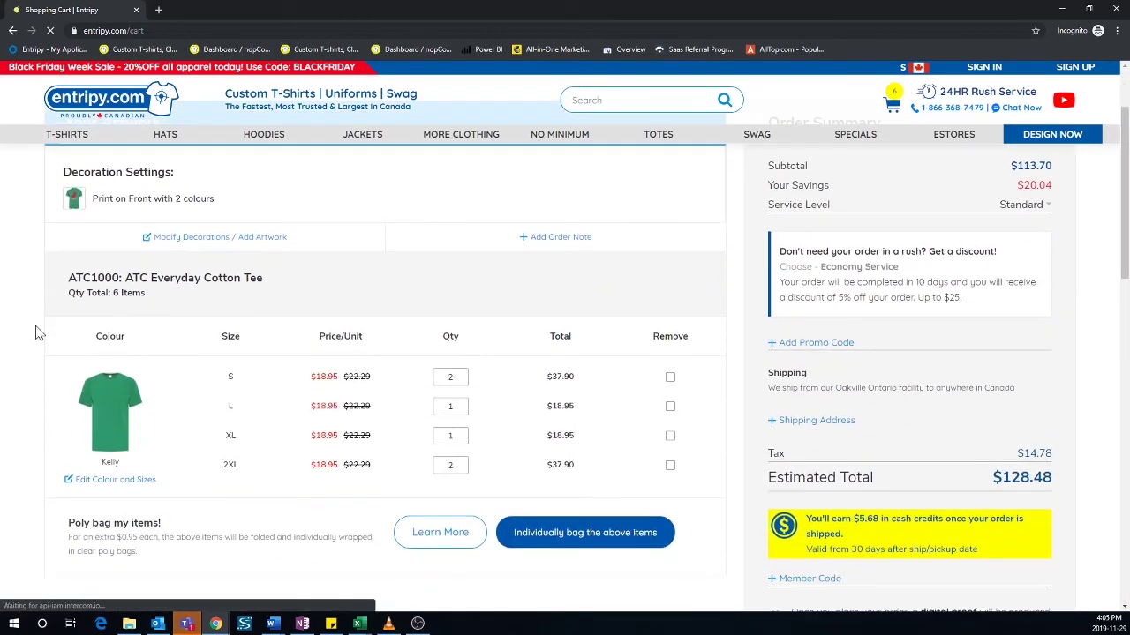
Reopen the design from the cart and update the cart, still six Kelly tees at $128.48
click(253, 238)
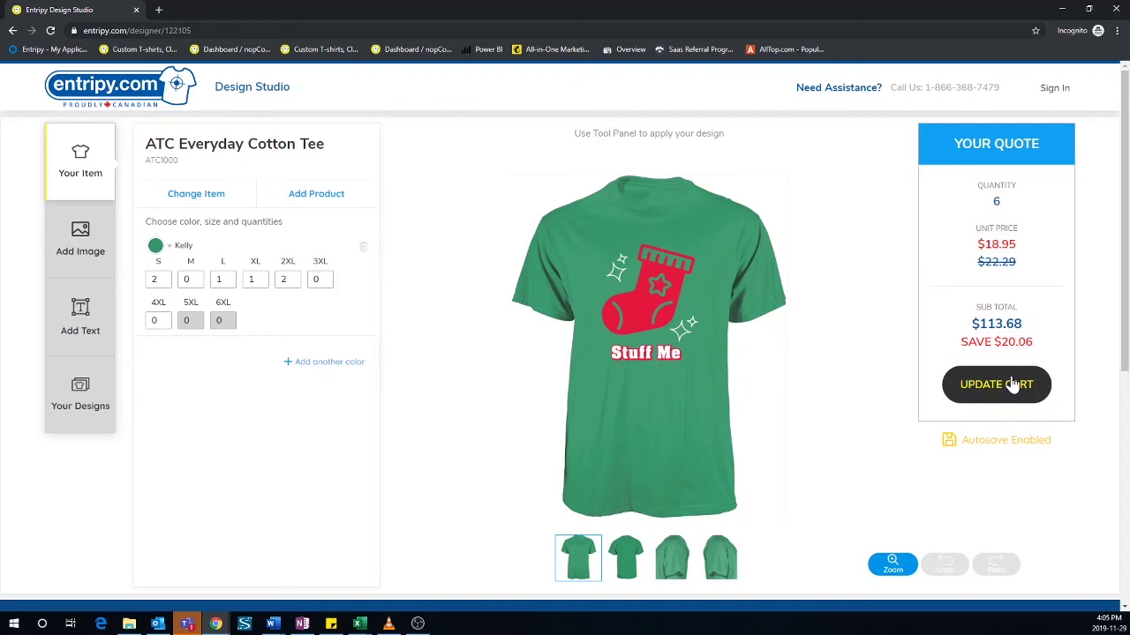
click(1014, 385)
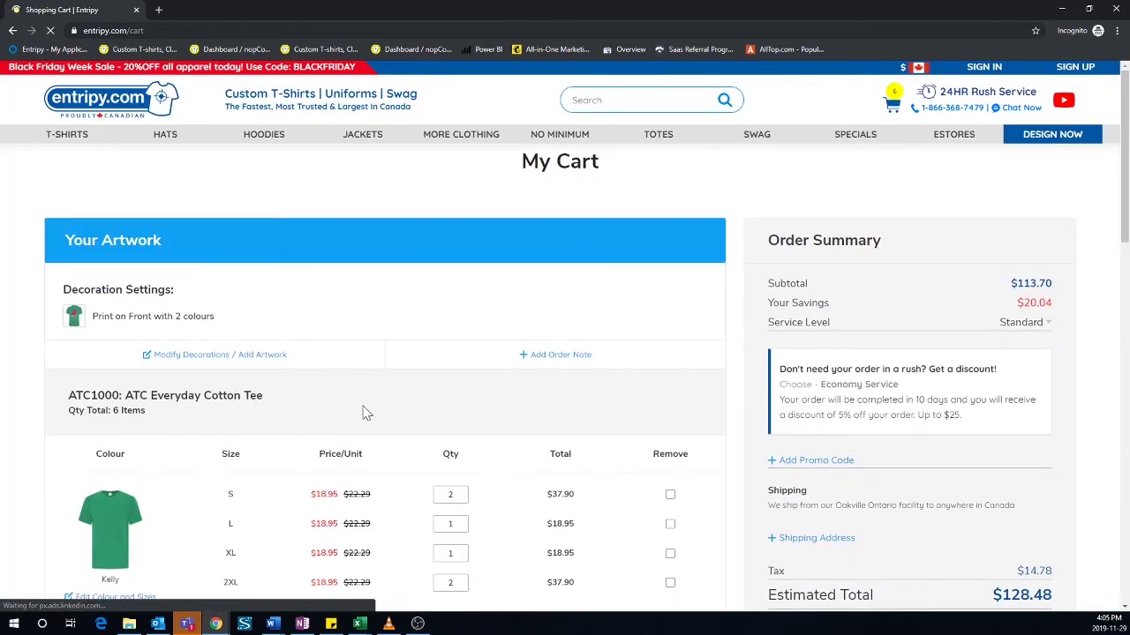
scroll(576, 377, down, 3)
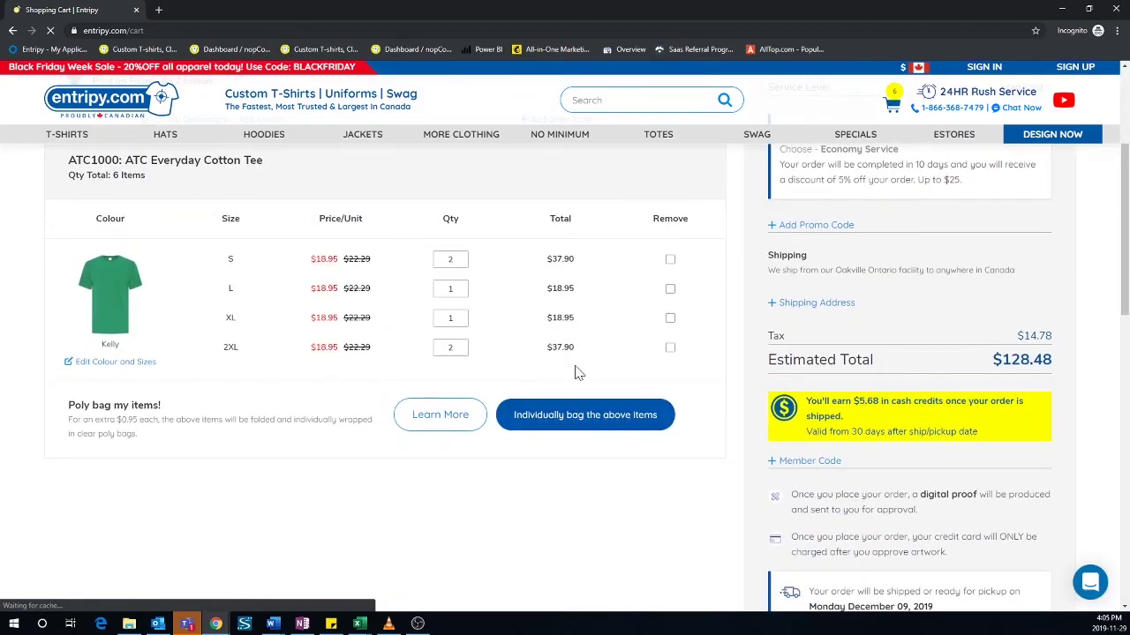